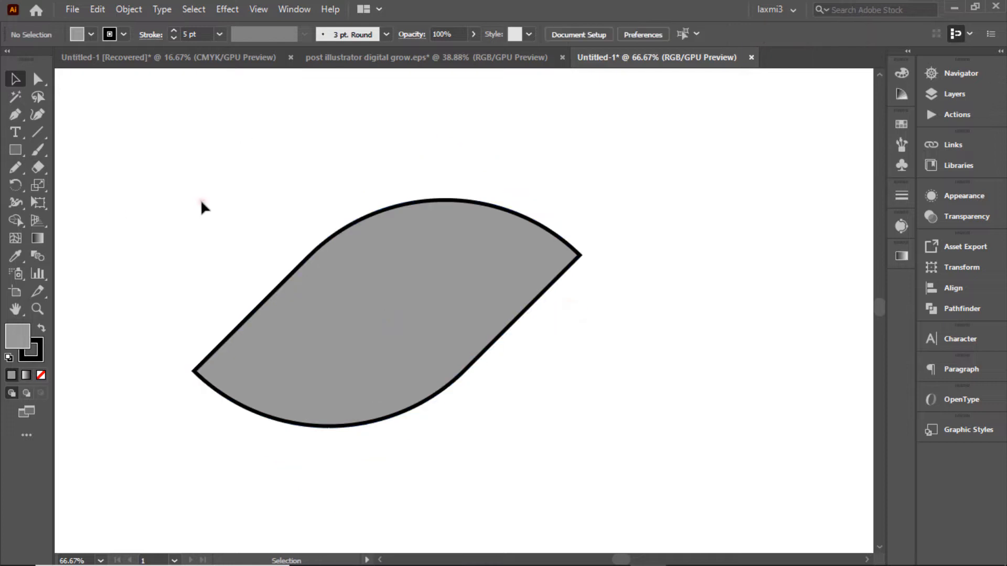
Draw five wavy Pencil strokes spaced along the grey leaf shape, each running inward from its upper-left edge.
{"action": "left_click", "coordinate": [16, 167]}
{"action": "double_click", "coordinate": [15, 167]}
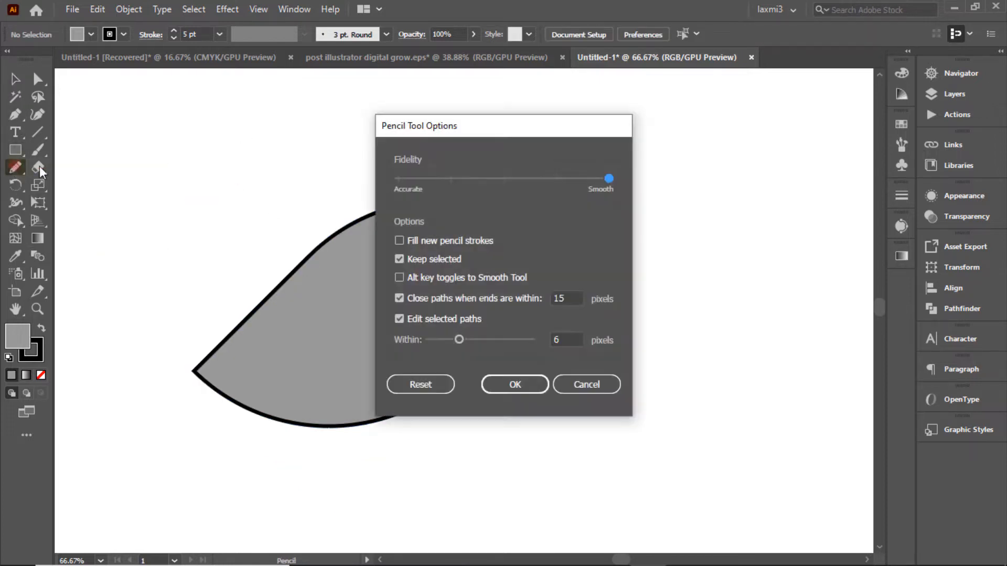
{"action": "key", "text": "Return"}
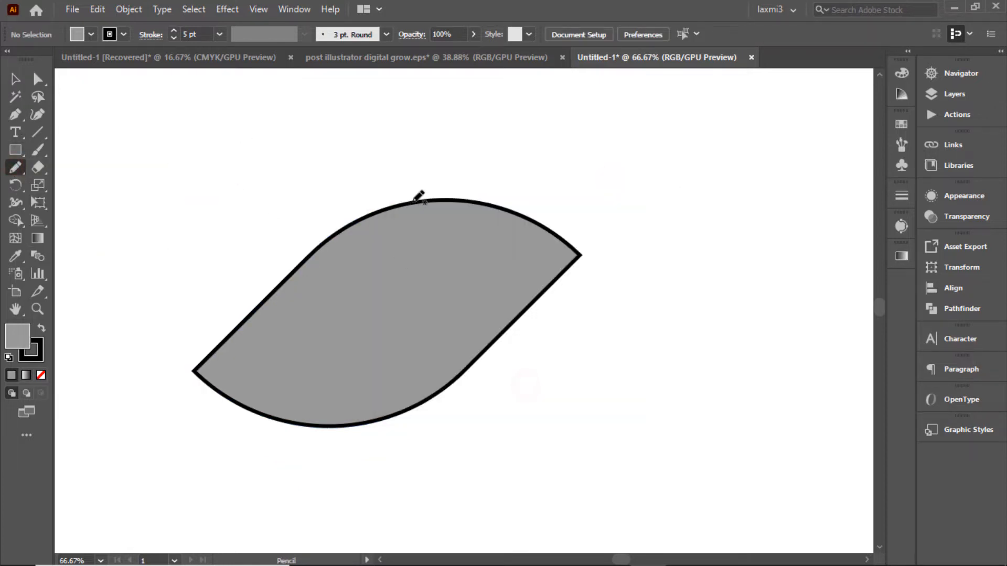
{"action": "left_click_drag", "start_coordinate": [471, 239], "coordinate": [493, 265]}
{"action": "left_click_drag", "start_coordinate": [366, 215], "coordinate": [466, 308]}
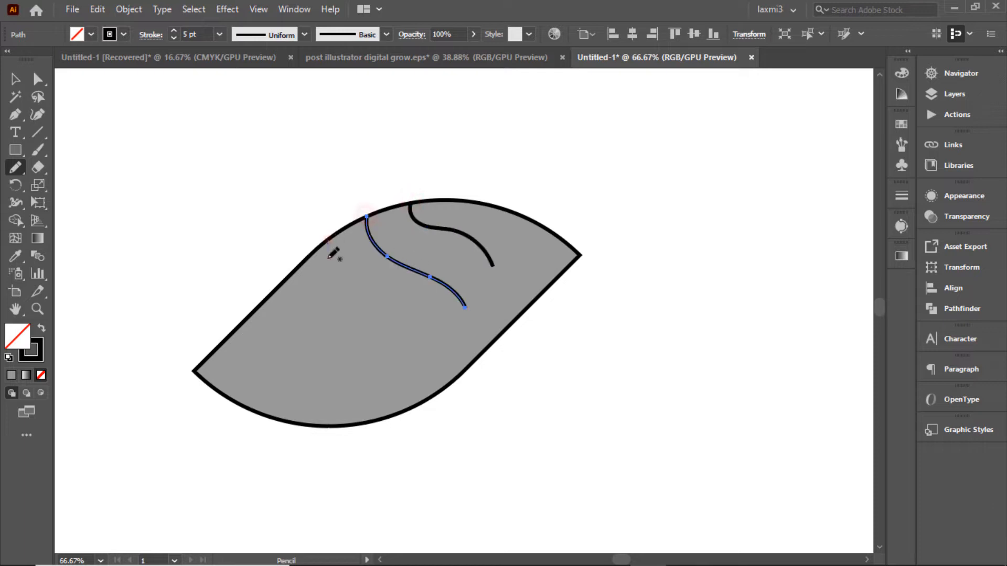
{"action": "left_click_drag", "start_coordinate": [327, 239], "coordinate": [439, 345]}
{"action": "left_click_drag", "start_coordinate": [287, 277], "coordinate": [406, 376]}
{"action": "left_click_drag", "start_coordinate": [325, 386], "coordinate": [344, 408]}
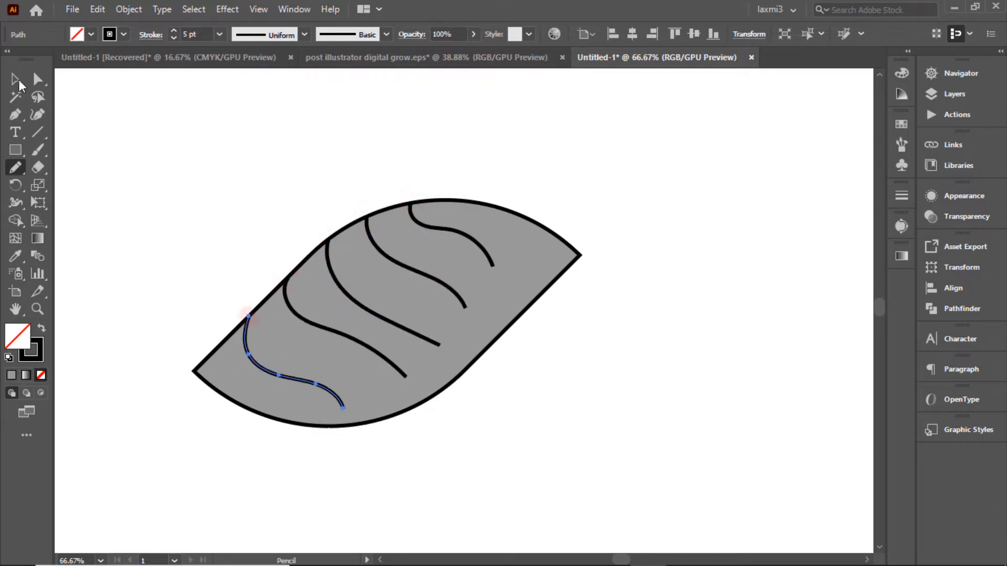
Apply the triangular width profile that tapers to a point at one end to the five wavy strokes only.
{"action": "key", "text": "v"}
{"action": "left_click_drag", "start_coordinate": [173, 234], "coordinate": [551, 355]}
{"action": "left_click", "coordinate": [523, 314], "text": "shift"}
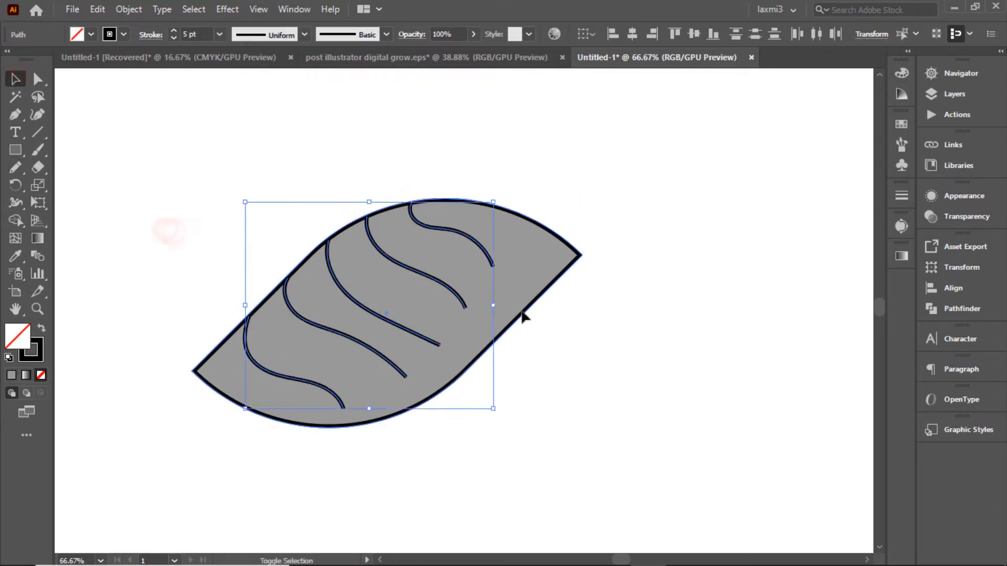
{"action": "left_click", "coordinate": [151, 34]}
{"action": "left_click", "coordinate": [120, 262]}
{"action": "left_click", "coordinate": [68, 401]}
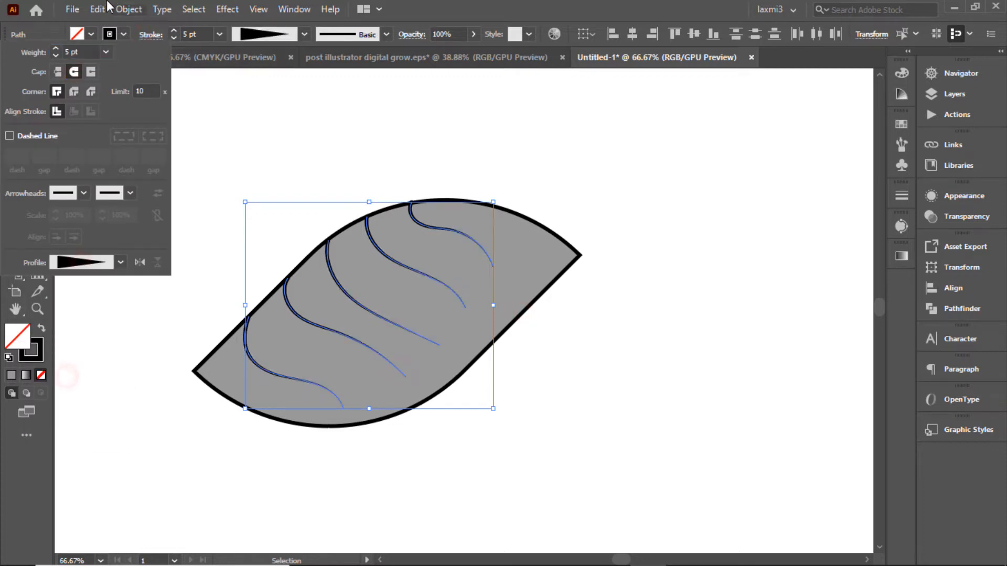
{"action": "left_click", "coordinate": [308, 145]}
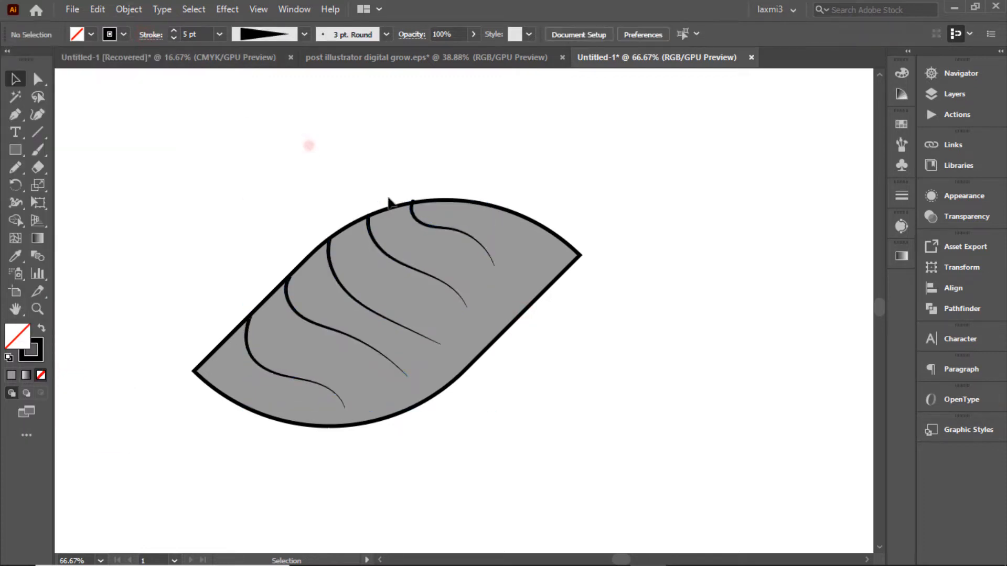
Convert the strokes of the leaf shape and its five wavy lines to filled shapes with Outline Stroke.
{"action": "left_click", "coordinate": [413, 213]}
{"action": "left_click", "coordinate": [401, 165]}
{"action": "left_click", "coordinate": [188, 216]}
{"action": "left_click_drag", "start_coordinate": [150, 186], "coordinate": [603, 425]}
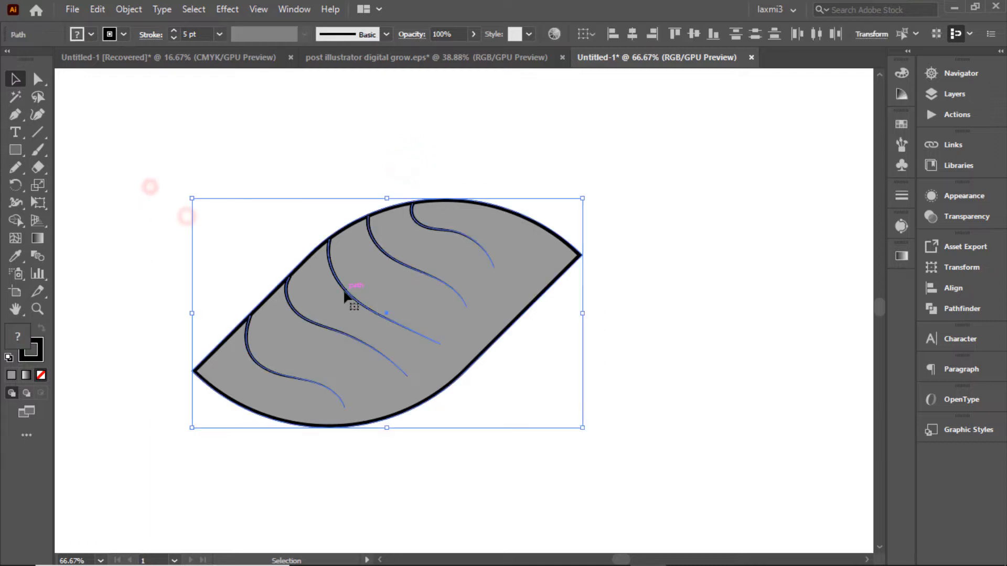
{"action": "left_click", "coordinate": [132, 10]}
{"action": "mouse_move", "coordinate": [198, 358]}
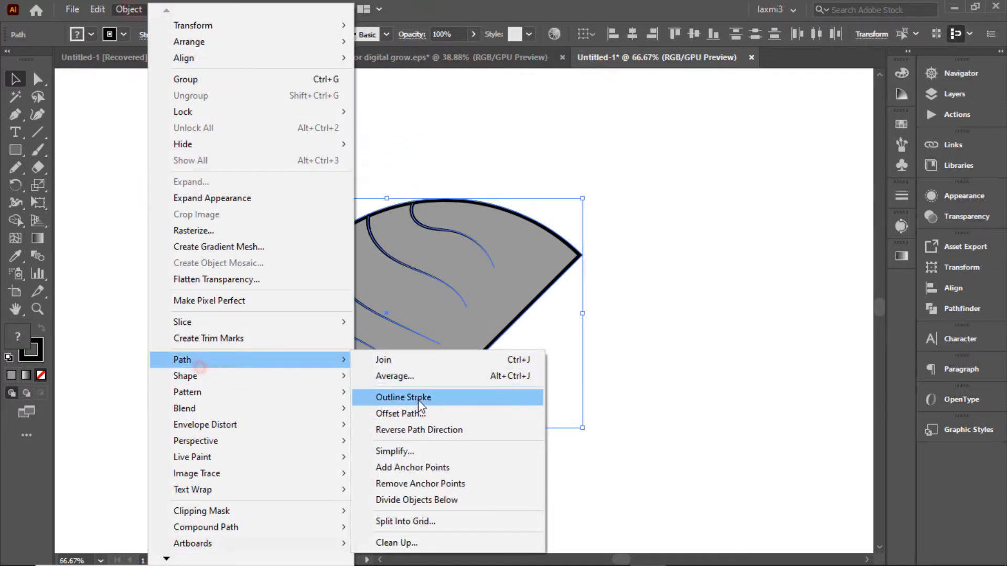
{"action": "left_click", "coordinate": [418, 400]}
Save the outlined leaf artwork as a pattern swatch and move the leaf to the artboard's upper-left area.
{"action": "left_click", "coordinate": [901, 124]}
{"action": "left_click_drag", "start_coordinate": [441, 232], "coordinate": [776, 204]}
{"action": "left_click_drag", "start_coordinate": [528, 221], "coordinate": [212, 95]}
{"action": "left_click", "coordinate": [527, 203]}
Edit the new leaf pattern, narrowing its tile width until neighbouring leaves meet edge to edge, and finish pattern editing.
{"action": "double_click", "coordinate": [759, 196]}
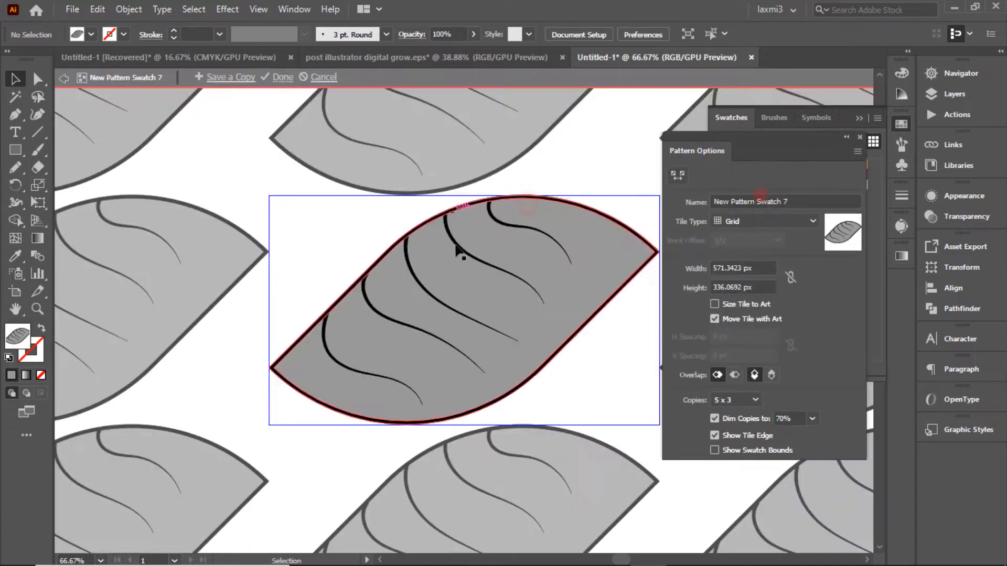
{"action": "double_click", "coordinate": [730, 269]}
{"action": "key", "text": "shift+Down"}
{"action": "key", "text": "shift+Down"}
{"action": "key", "text": "shift+Down"}
{"action": "key", "text": "shift+Down"}
{"action": "key", "text": "shift+Down"}
{"action": "key", "text": "shift+Down"}
{"action": "key", "text": "shift+Down"}
{"action": "key", "text": "shift+Down"}
{"action": "key", "text": "shift+Down"}
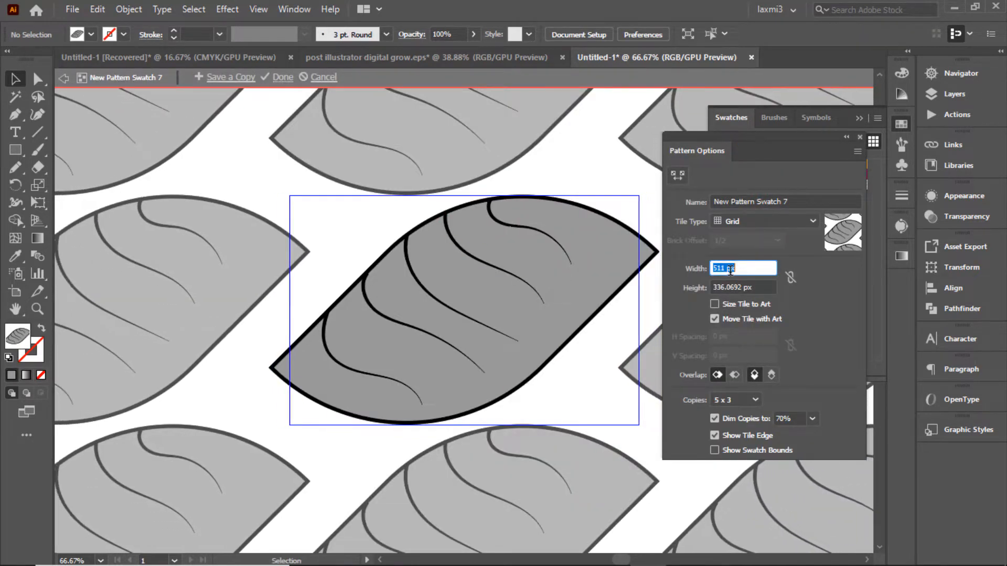
{"action": "key", "text": "shift+Down"}
{"action": "key", "text": "shift+Down"}
{"action": "key", "text": "shift+Down"}
{"action": "key", "text": "shift+Down"}
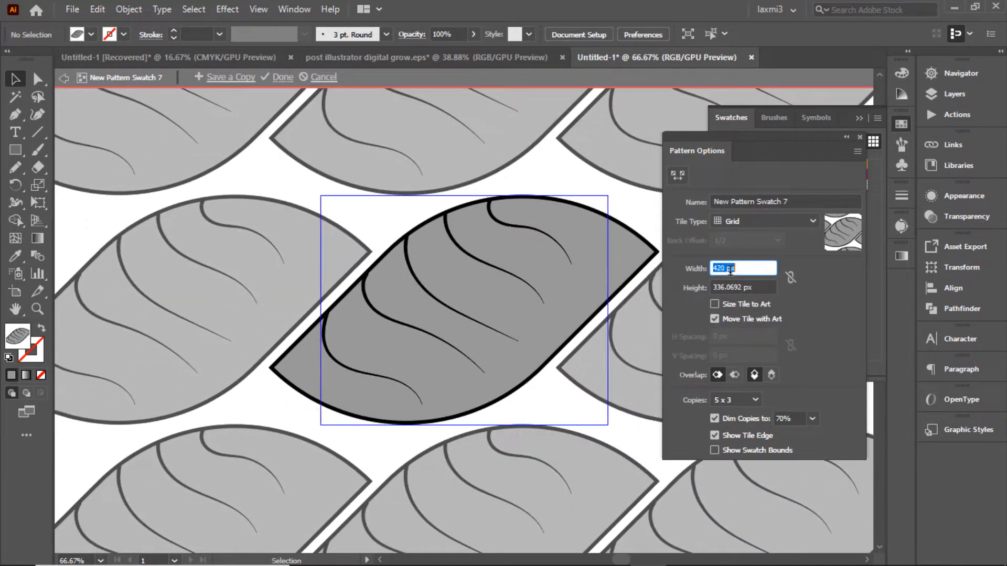
{"action": "left_click", "coordinate": [283, 79]}
Place the edited pattern's artwork on the artboard and remove everything outside its tile bounds with Shape Builder.
{"action": "left_click_drag", "start_coordinate": [760, 195], "coordinate": [516, 283]}
{"action": "left_click", "coordinate": [902, 124]}
{"action": "left_click", "coordinate": [14, 220]}
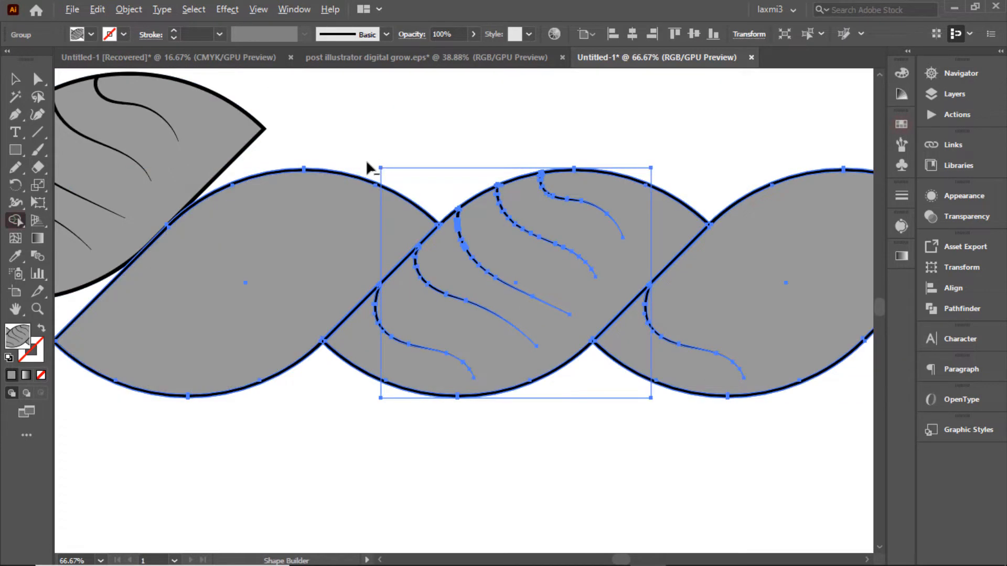
{"action": "left_click_drag", "start_coordinate": [367, 164], "coordinate": [373, 313]}
{"action": "left_click_drag", "start_coordinate": [110, 377], "coordinate": [102, 370]}
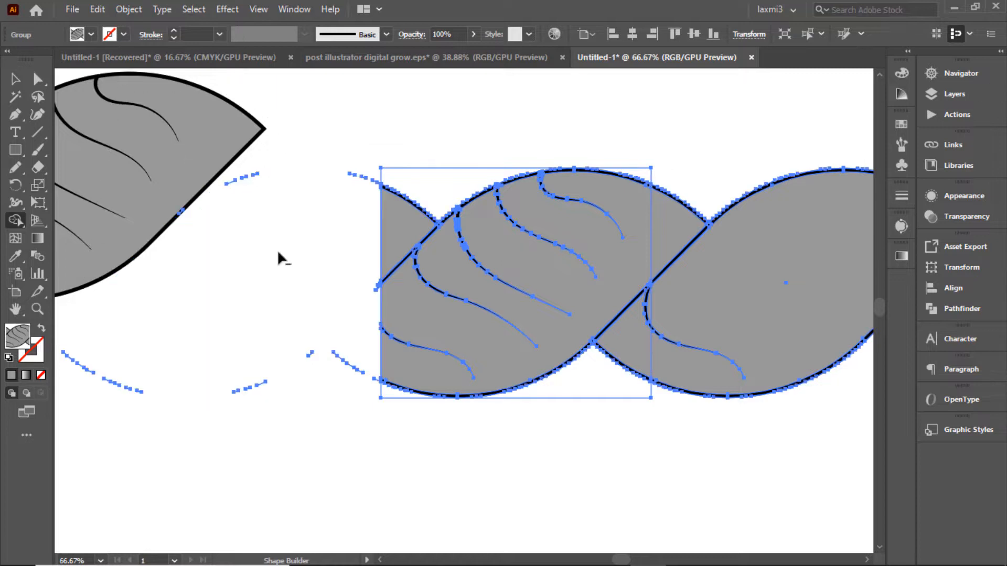
{"action": "mouse_move", "coordinate": [661, 168]}
{"action": "left_mouse_down"}
{"action": "mouse_move", "coordinate": [659, 285]}
{"action": "mouse_move", "coordinate": [804, 112]}
{"action": "left_mouse_up"}
Shift the trimmed artwork aside and delete the leftover stroke fragments to the left of the tile.
{"action": "left_click", "coordinate": [951, 73]}
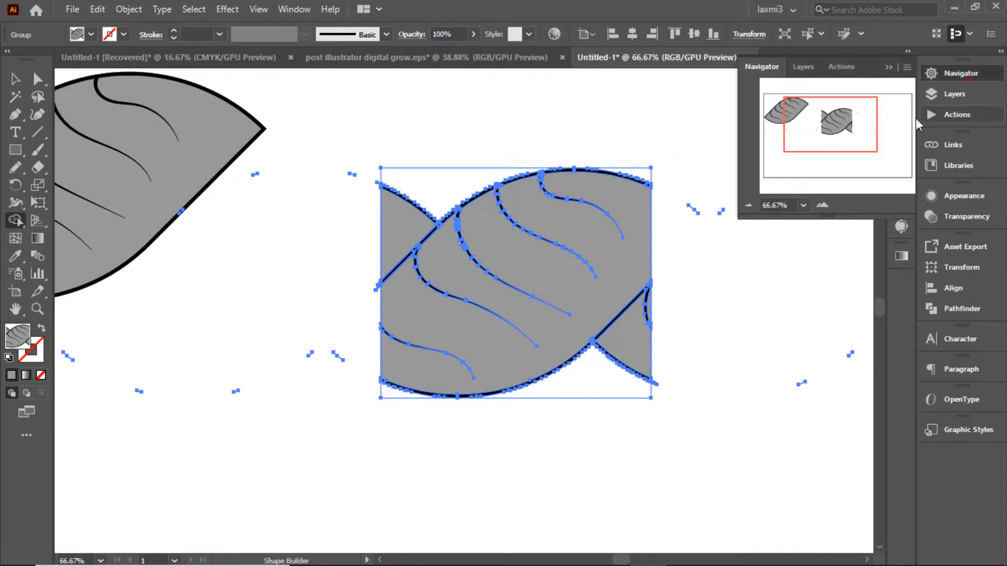
{"action": "left_click", "coordinate": [748, 206]}
{"action": "left_click", "coordinate": [748, 205]}
{"action": "left_click", "coordinate": [16, 80]}
{"action": "left_click_drag", "start_coordinate": [480, 303], "coordinate": [516, 411]}
{"action": "left_click", "coordinate": [38, 80]}
{"action": "left_click", "coordinate": [287, 345]}
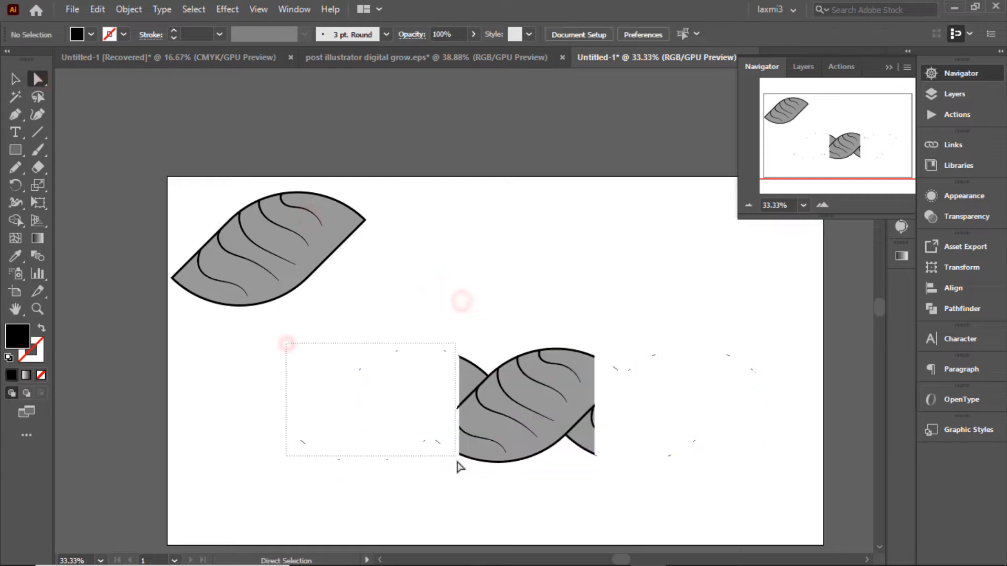
{"action": "left_click_drag", "start_coordinate": [457, 462], "coordinate": [452, 476]}
{"action": "left_click", "coordinate": [360, 319]}
{"action": "left_click_drag", "start_coordinate": [236, 318], "coordinate": [452, 484]}
{"action": "key", "text": "Delete"}
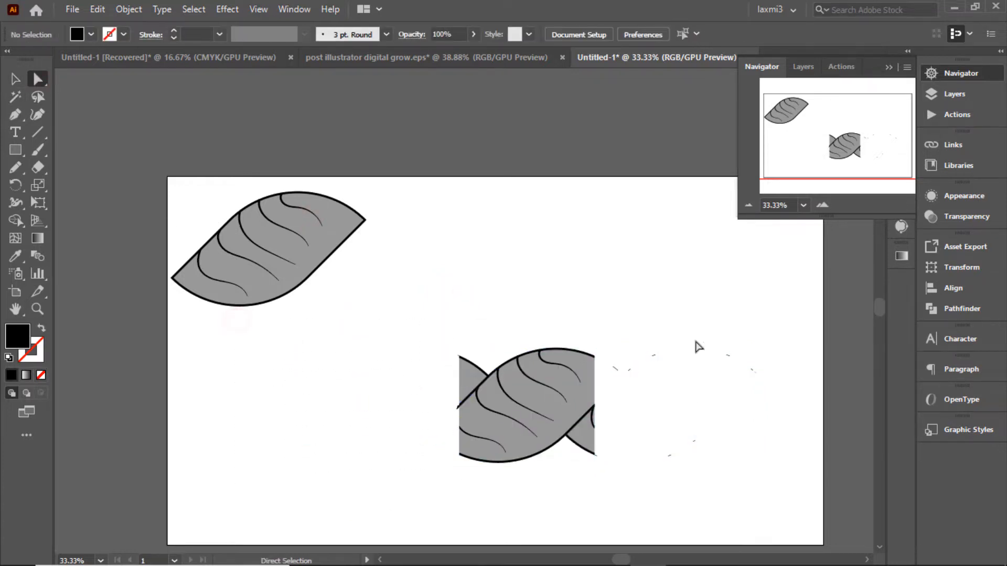
Delete the leftover fragments to the right of the tile and the stray bits along its left edge.
{"action": "left_click_drag", "start_coordinate": [747, 503], "coordinate": [805, 504]}
{"action": "key", "text": "Delete"}
{"action": "triple_click", "coordinate": [823, 206]}
{"action": "left_click", "coordinate": [825, 145]}
{"action": "left_click_drag", "start_coordinate": [499, 139], "coordinate": [516, 172]}
{"action": "key", "text": "Delete"}
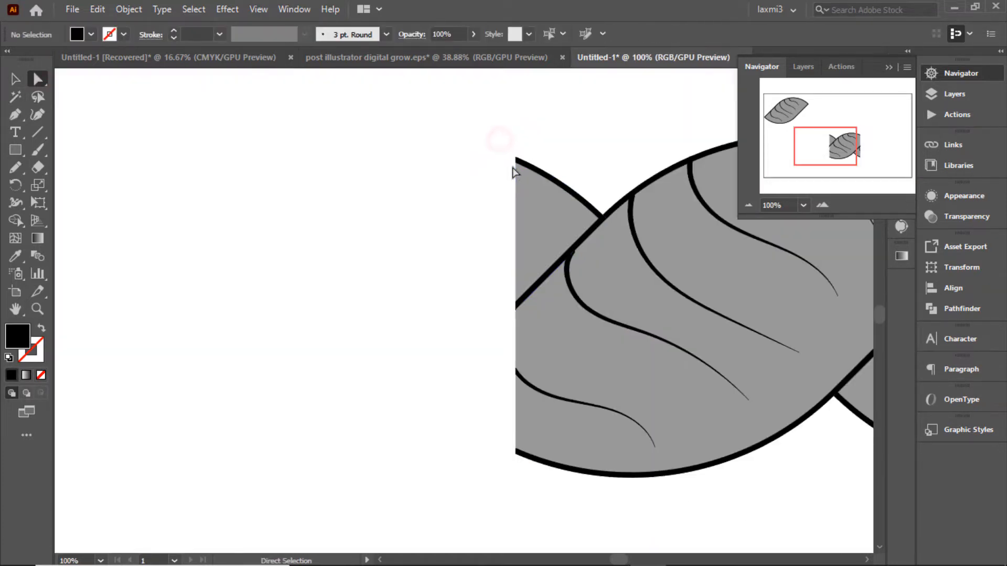
Select the cleaned-up tile and save it as a new pattern swatch.
{"action": "left_click", "coordinate": [821, 134]}
{"action": "left_click_drag", "start_coordinate": [821, 134], "coordinate": [849, 145]}
{"action": "left_click", "coordinate": [12, 80]}
{"action": "left_click_drag", "start_coordinate": [102, 142], "coordinate": [360, 292]}
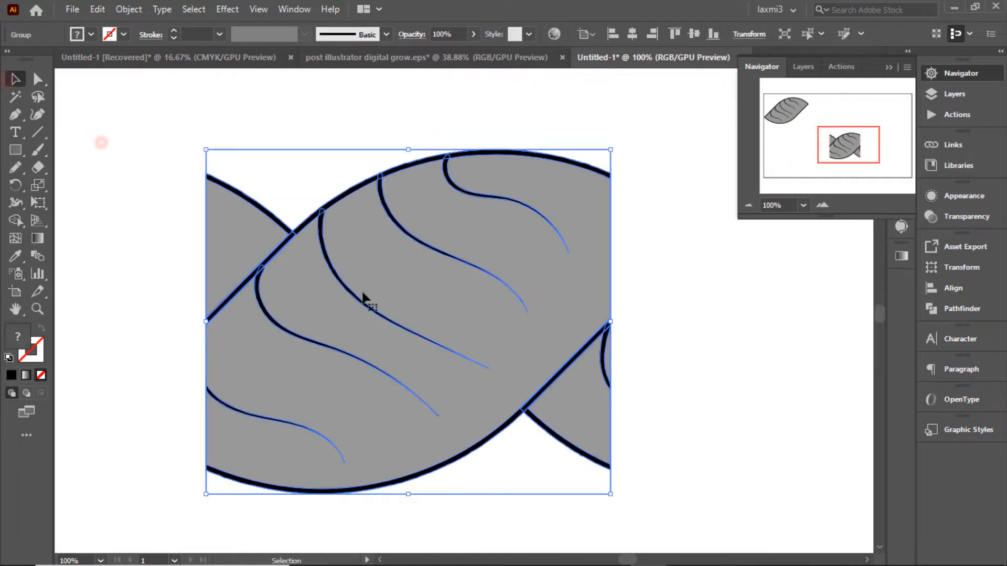
{"action": "left_click", "coordinate": [967, 73]}
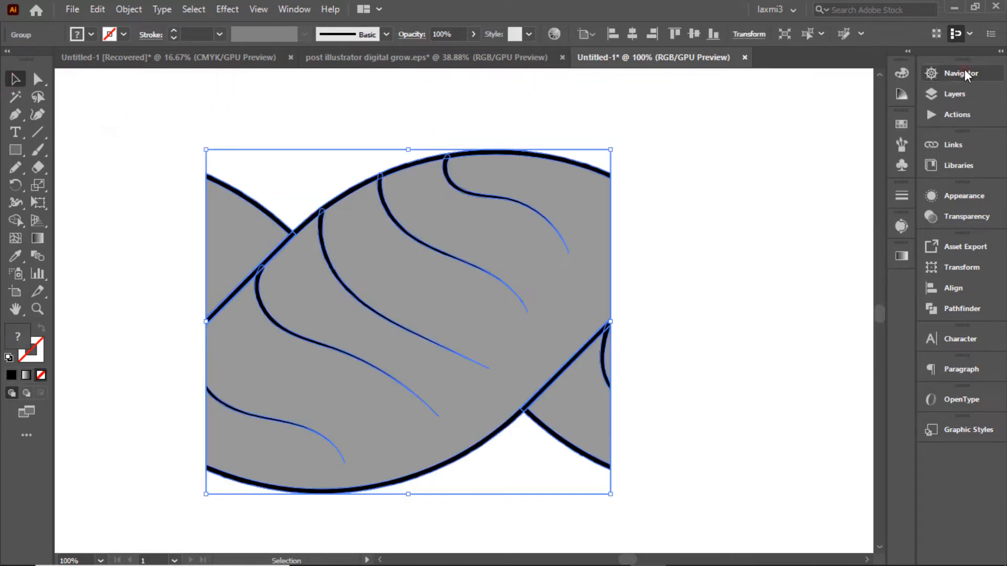
{"action": "left_click", "coordinate": [902, 125]}
{"action": "left_click_drag", "start_coordinate": [428, 271], "coordinate": [768, 194]}
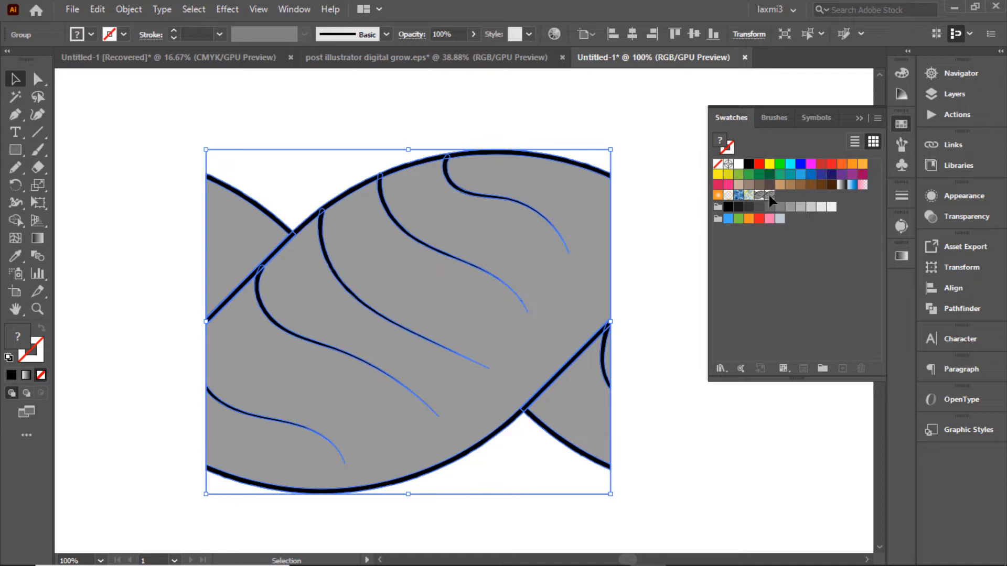
Create a Pattern Brush from the selected tile with the Tints colorization method and a scale of 58%.
{"action": "left_click", "coordinate": [902, 125]}
{"action": "left_click", "coordinate": [902, 144]}
{"action": "left_click", "coordinate": [842, 204]}
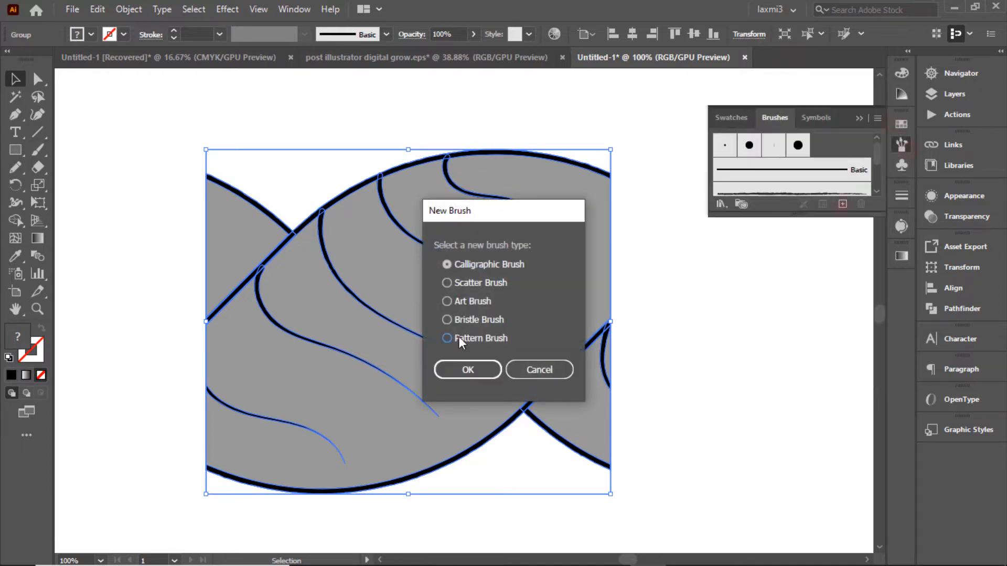
{"action": "left_click", "coordinate": [460, 339]}
{"action": "left_click", "coordinate": [467, 369]}
{"action": "left_click", "coordinate": [635, 364]}
{"action": "left_click", "coordinate": [610, 390]}
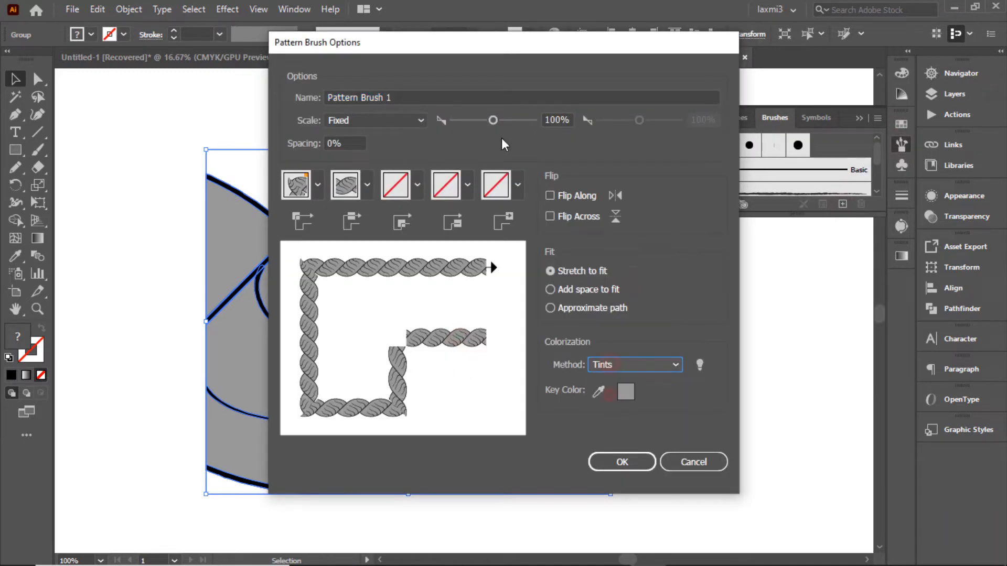
{"action": "left_click", "coordinate": [476, 120]}
{"action": "left_click", "coordinate": [622, 462]}
Move the trimmed tile up beside the original leaf to free the space below.
{"action": "left_click", "coordinate": [560, 283]}
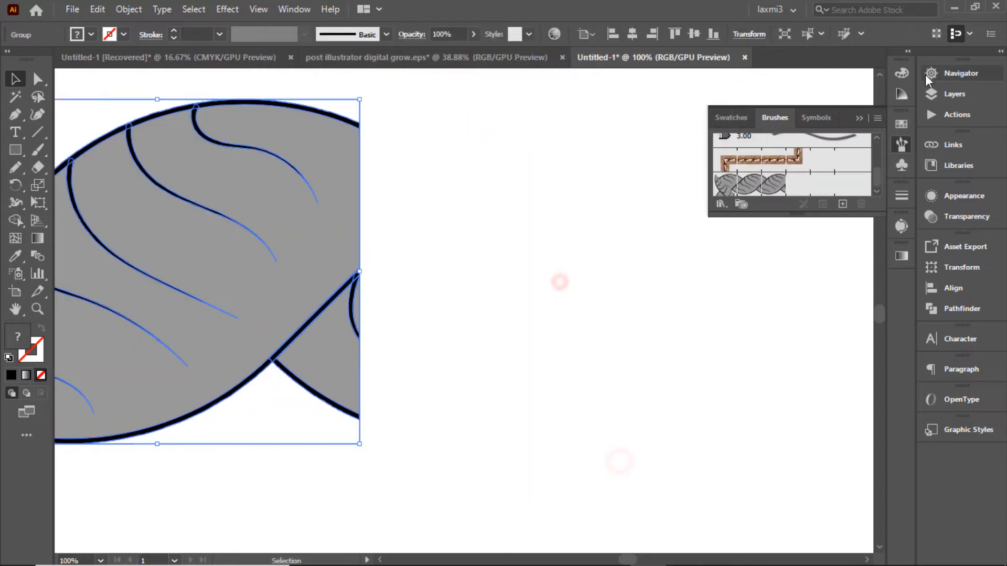
{"action": "left_click", "coordinate": [929, 77]}
{"action": "left_click", "coordinate": [750, 207]}
{"action": "left_click", "coordinate": [750, 206]}
{"action": "left_click_drag", "start_coordinate": [851, 145], "coordinate": [861, 134]}
{"action": "left_click_drag", "start_coordinate": [198, 335], "coordinate": [223, 129]}
{"action": "left_click", "coordinate": [976, 72]}
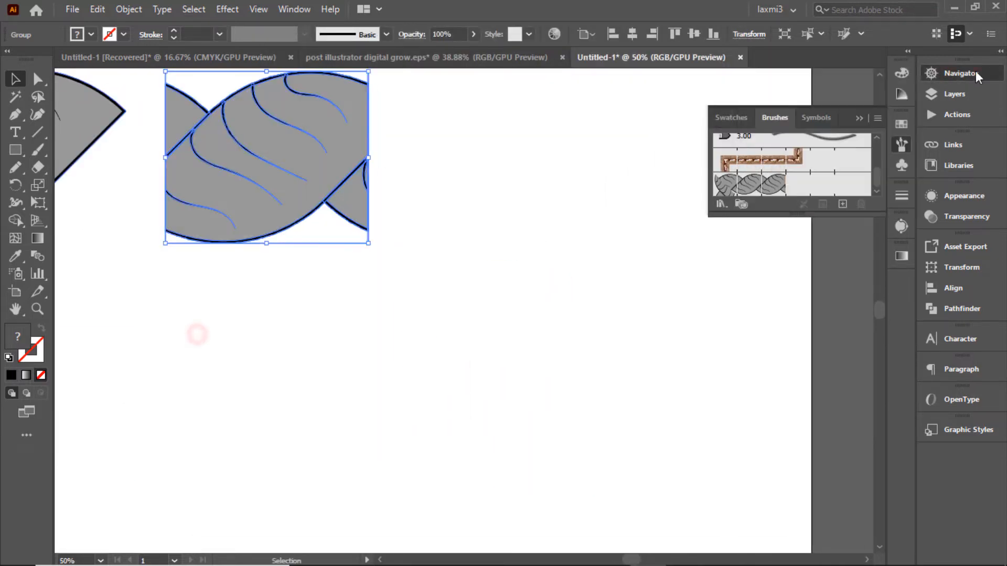
Paint several test strokes with the new rope pattern brush, undoing each one.
{"action": "left_click", "coordinate": [93, 282]}
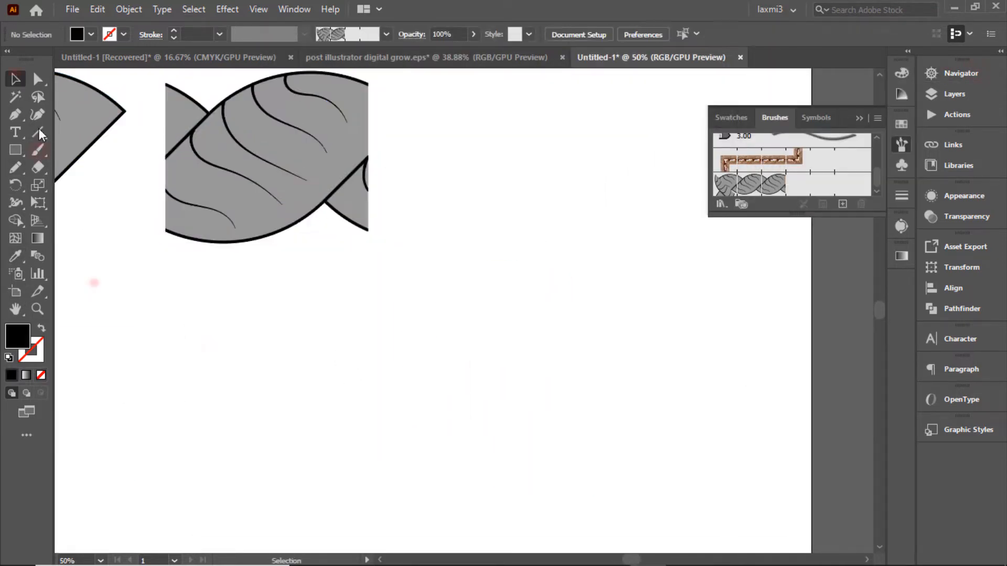
{"action": "left_click", "coordinate": [37, 149]}
{"action": "left_click_drag", "start_coordinate": [227, 326], "coordinate": [716, 331]}
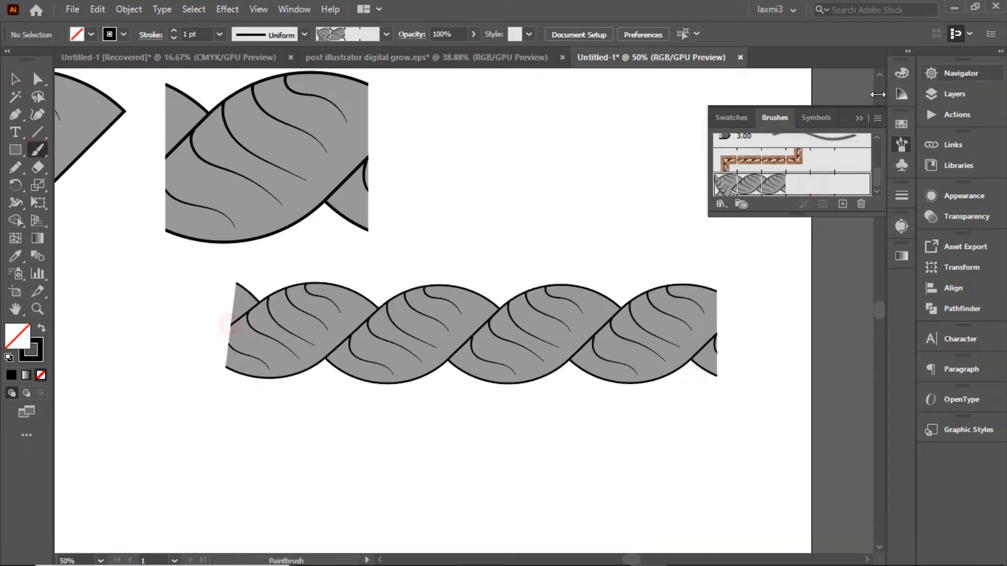
{"action": "key", "text": "ctrl+z"}
{"action": "left_click", "coordinate": [977, 77]}
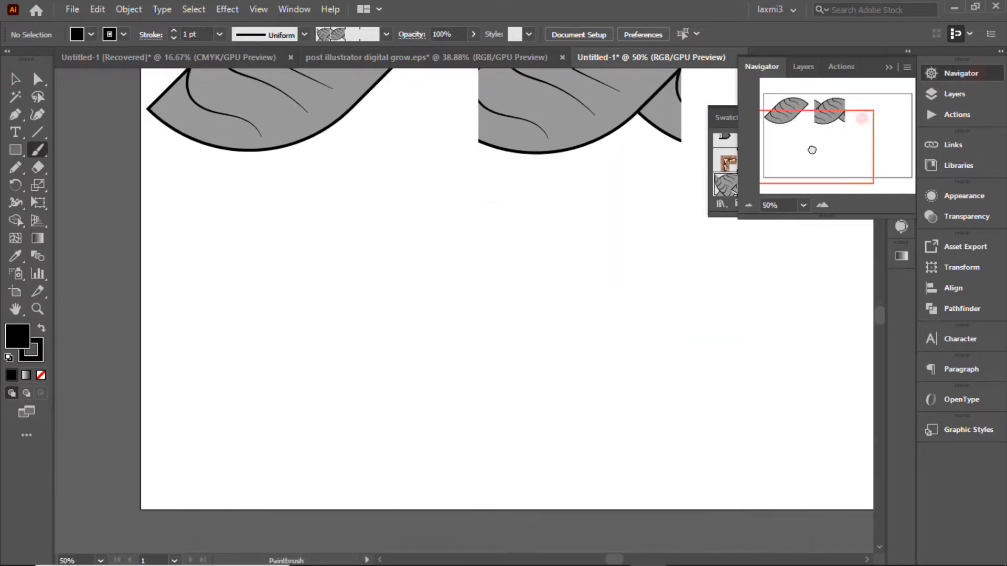
{"action": "left_click_drag", "start_coordinate": [811, 150], "coordinate": [861, 117]}
{"action": "mouse_move", "coordinate": [79, 292]}
{"action": "left_mouse_down"}
{"action": "mouse_move", "coordinate": [382, 370]}
{"action": "mouse_move", "coordinate": [811, 385]}
{"action": "left_mouse_up"}
{"action": "key", "text": "ctrl+z"}
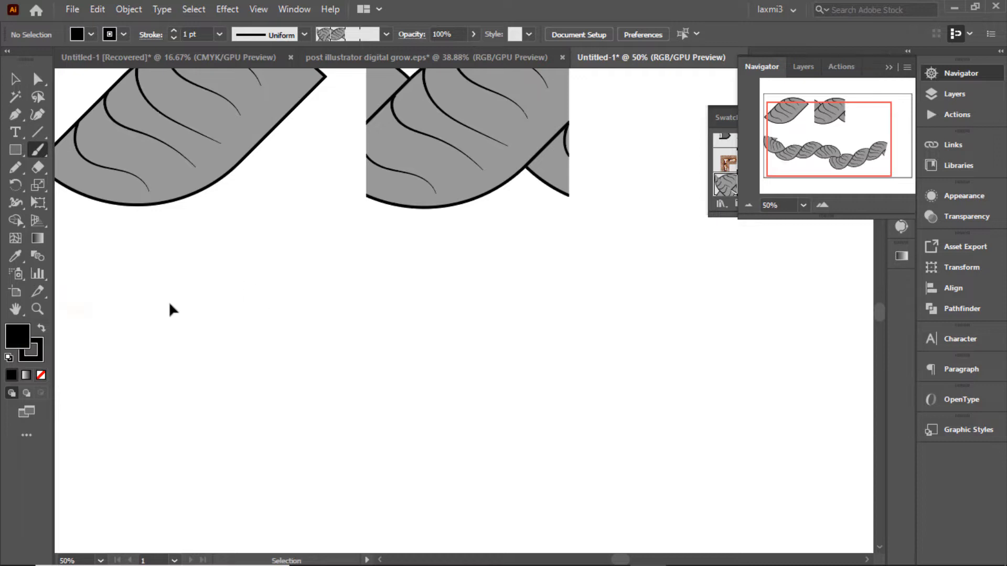
{"action": "left_click_drag", "start_coordinate": [82, 309], "coordinate": [803, 360]}
{"action": "key", "text": "ctrl+z"}
{"action": "left_click_drag", "start_coordinate": [114, 391], "coordinate": [478, 461]}
{"action": "key", "text": "ctrl+z"}
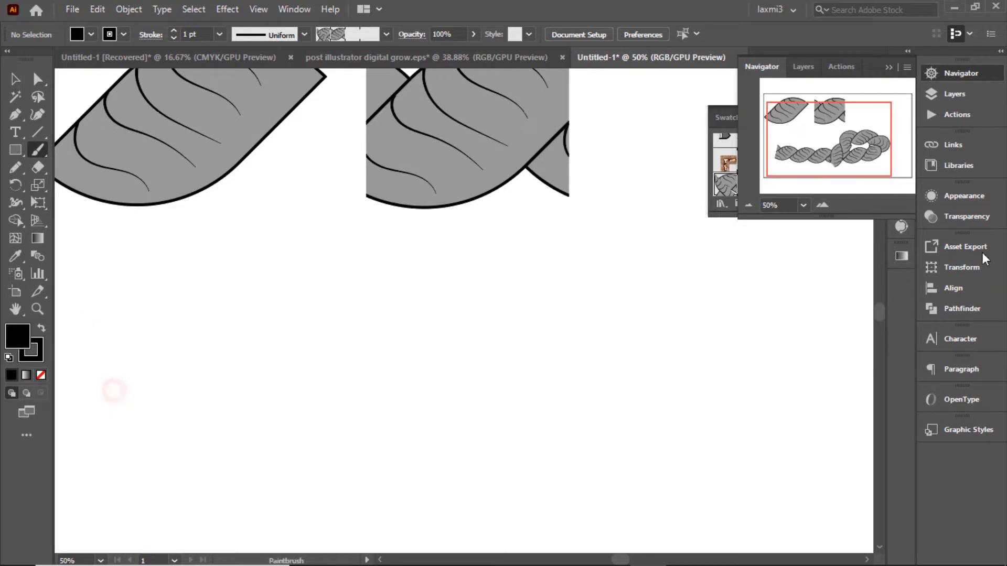
Reduce the scale of the rope pattern brush below 58% in its brush options.
{"action": "left_click", "coordinate": [978, 73]}
{"action": "double_click", "coordinate": [749, 188]}
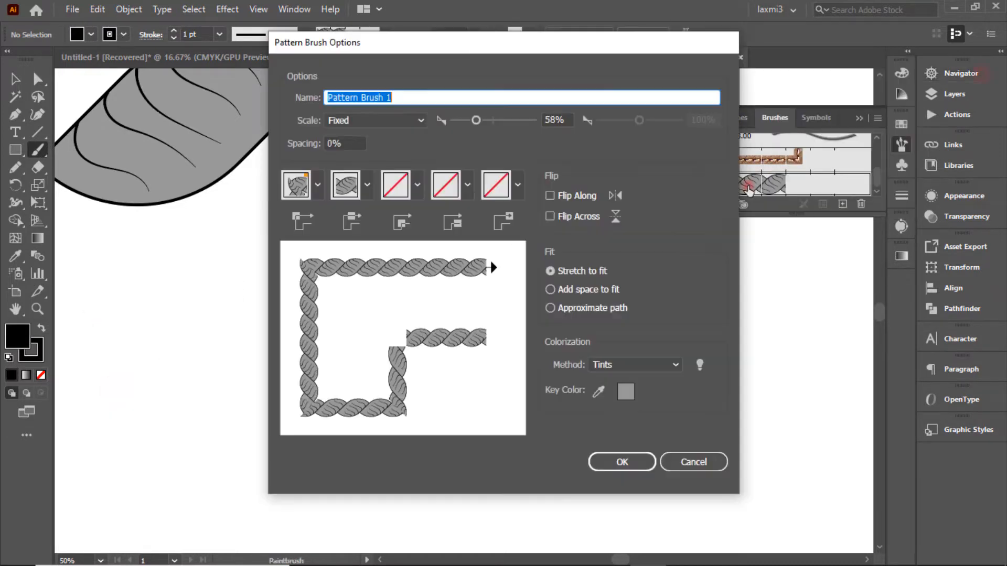
{"action": "left_click", "coordinate": [461, 121]}
{"action": "left_click", "coordinate": [615, 470]}
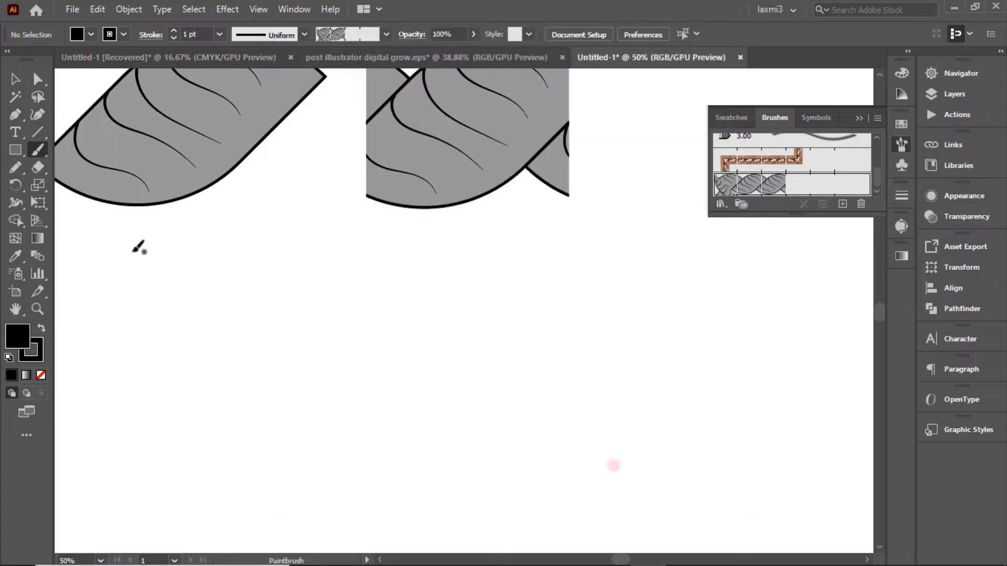
Paint three curved rope strokes across the empty area below the leaf and tile.
{"action": "left_click_drag", "start_coordinate": [116, 278], "coordinate": [579, 344]}
{"action": "left_click_drag", "start_coordinate": [189, 407], "coordinate": [706, 392]}
{"action": "left_click_drag", "start_coordinate": [347, 245], "coordinate": [818, 300]}
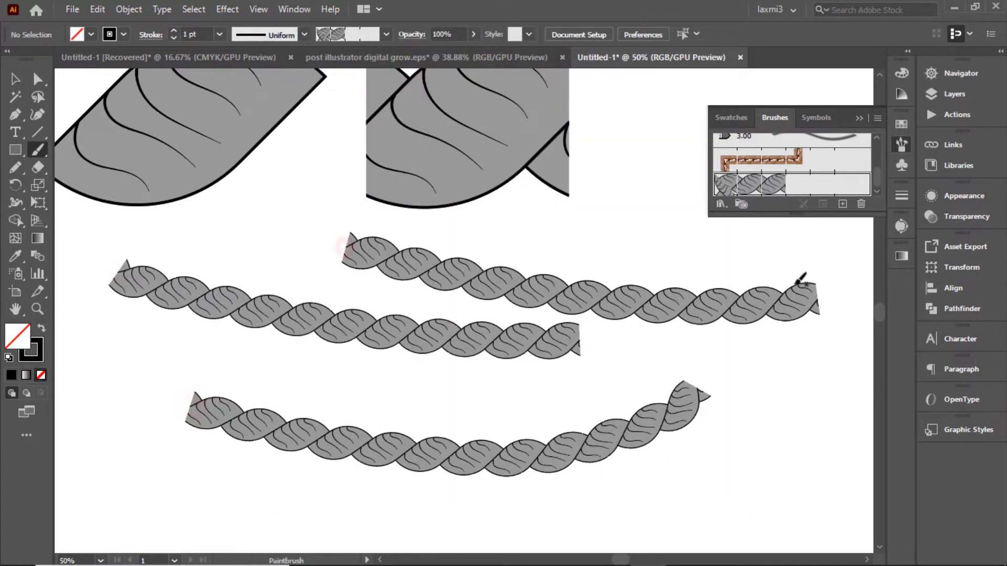
Delete the three painted rope strokes and the trimmed tile, keeping only the original grey leaf on the artboard.
{"action": "left_click", "coordinate": [969, 76]}
{"action": "left_click", "coordinate": [259, 9]}
{"action": "left_click", "coordinate": [332, 247]}
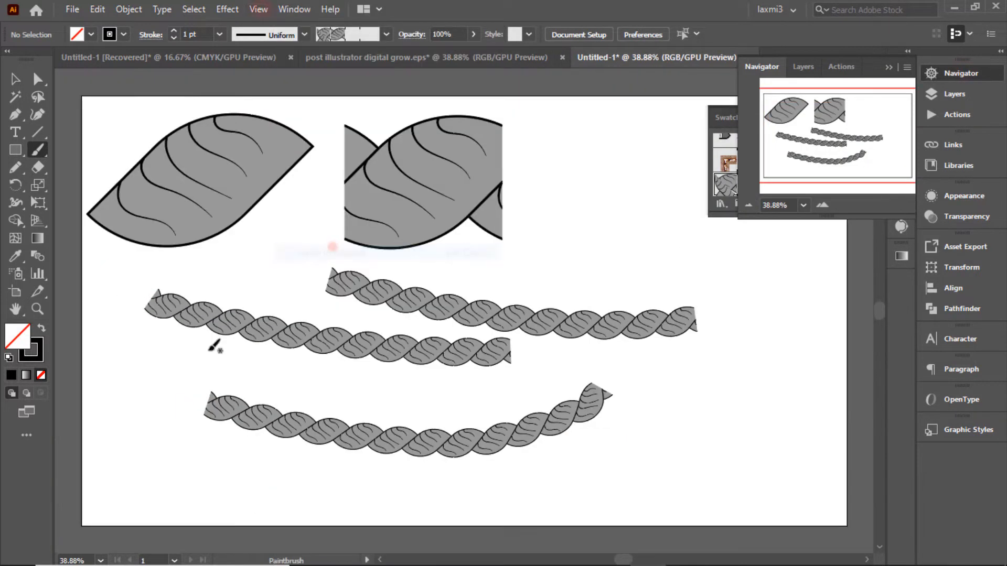
{"action": "left_click", "coordinate": [981, 77]}
{"action": "left_click_drag", "start_coordinate": [349, 119], "coordinate": [439, 276]}
{"action": "left_click_drag", "start_coordinate": [101, 265], "coordinate": [722, 476]}
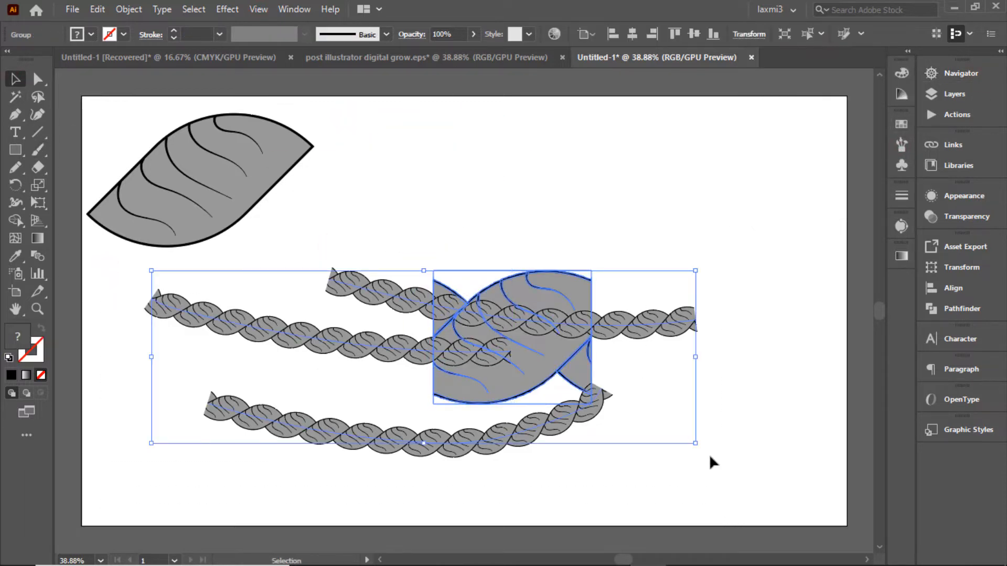
{"action": "key", "text": "Delete"}
Draw a white rectangle mid-artboard and fully round its upper-right and lower-left corners into a leaf shape.
{"action": "key", "text": "m"}
{"action": "left_click", "coordinate": [900, 126]}
{"action": "left_click", "coordinate": [737, 164]}
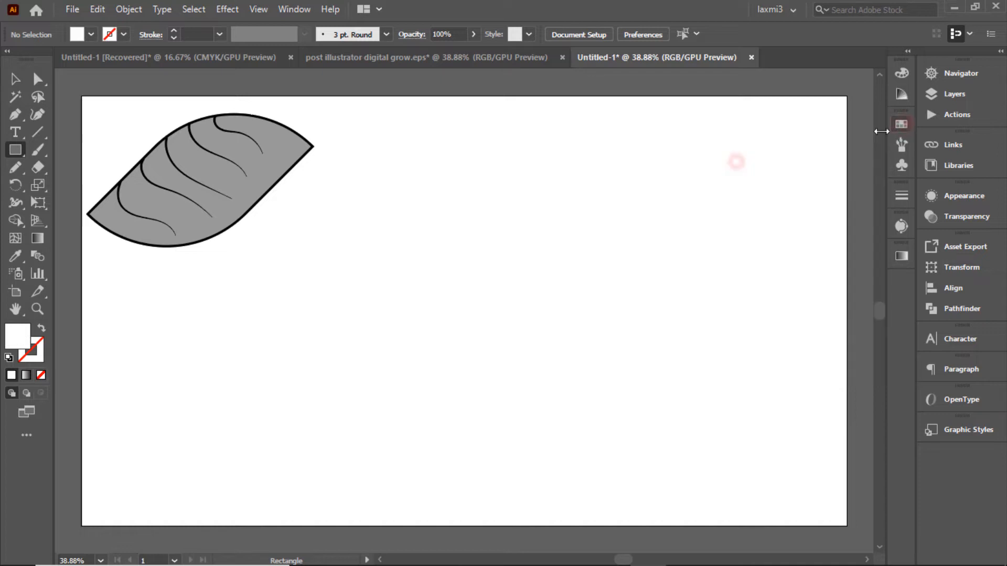
{"action": "left_click_drag", "start_coordinate": [373, 252], "coordinate": [555, 343]}
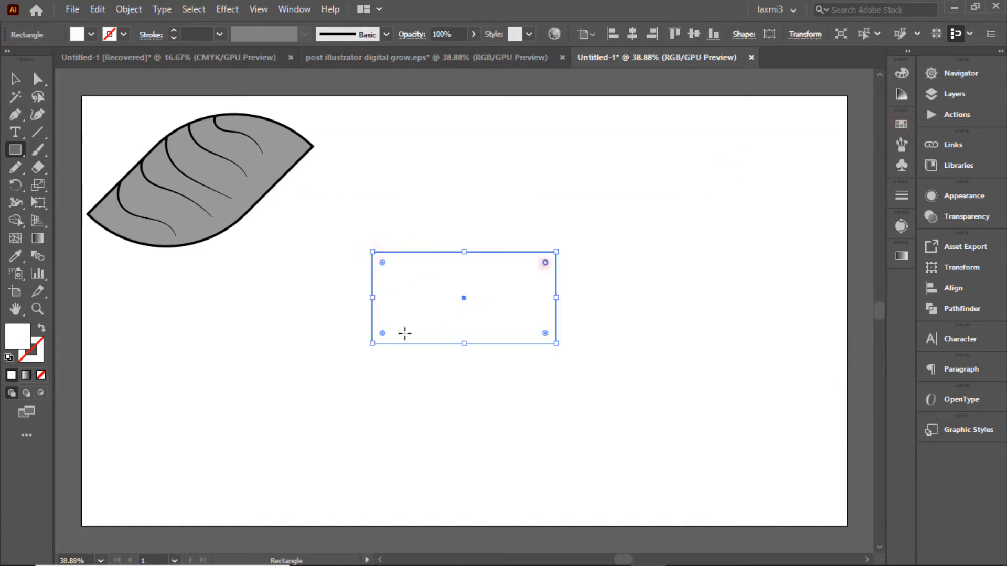
{"action": "left_click", "coordinate": [381, 333], "text": "shift"}
{"action": "left_click_drag", "start_coordinate": [545, 262], "coordinate": [464, 307]}
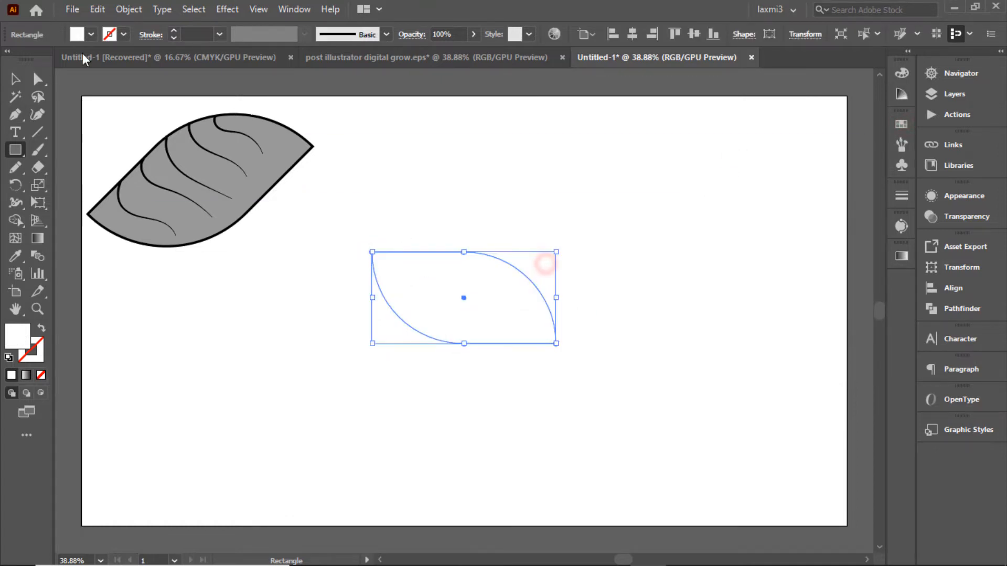
Remove the leaf shape's fill and give it a black 5 pt stroke.
{"action": "left_click", "coordinate": [91, 35]}
{"action": "left_click", "coordinate": [12, 60]}
{"action": "left_click", "coordinate": [124, 35]}
{"action": "left_click", "coordinate": [39, 59]}
{"action": "left_click", "coordinate": [173, 32]}
{"action": "left_click", "coordinate": [174, 32]}
{"action": "left_click", "coordinate": [174, 32]}
{"action": "left_click", "coordinate": [173, 32]}
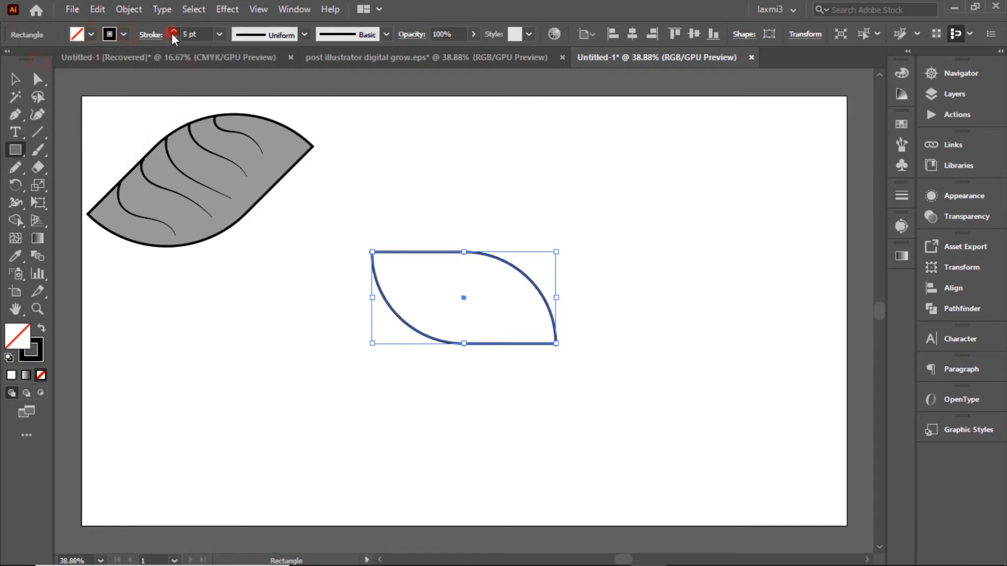
Rotate the leaf outline about 45 degrees counterclockwise so its straight edges run diagonally.
{"action": "left_click", "coordinate": [14, 79]}
{"action": "left_click", "coordinate": [961, 73]}
{"action": "left_click", "coordinate": [822, 205]}
{"action": "left_click", "coordinate": [822, 205]}
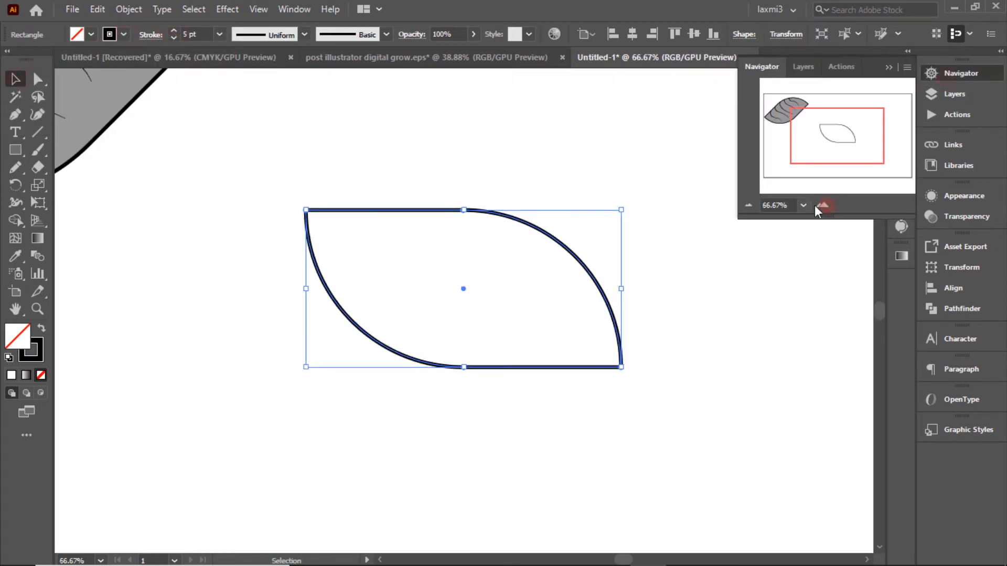
{"action": "left_click", "coordinate": [822, 205]}
{"action": "left_click_drag", "start_coordinate": [708, 277], "coordinate": [653, 90]}
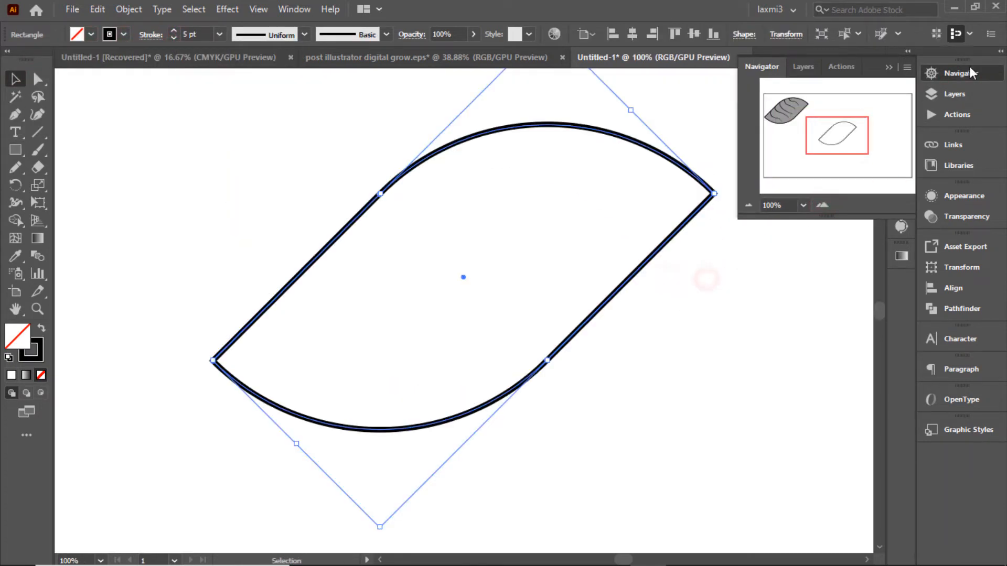
{"action": "left_click", "coordinate": [971, 73]}
{"action": "left_click", "coordinate": [70, 300]}
Draw six curved stripes inward from the leaf's upper-left edge with the Pencil tool at its smoothest fidelity.
{"action": "double_click", "coordinate": [15, 168]}
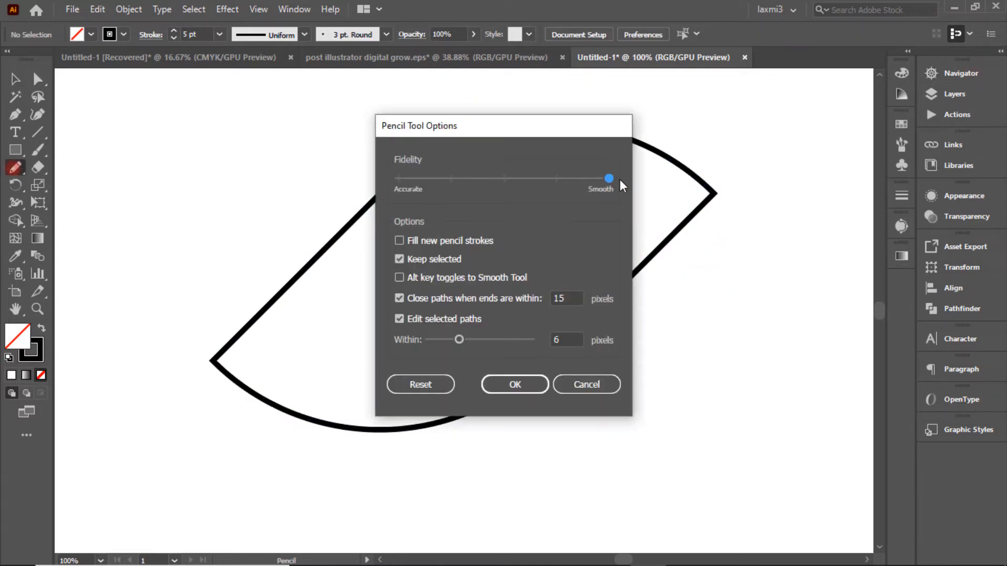
{"action": "left_click", "coordinate": [501, 391]}
{"action": "left_click_drag", "start_coordinate": [552, 125], "coordinate": [625, 202]}
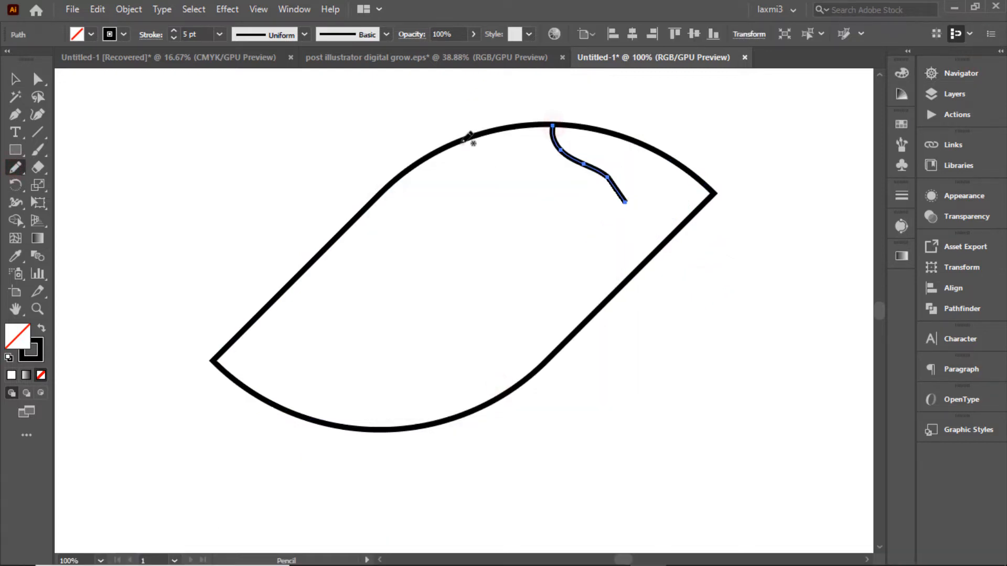
{"action": "left_click_drag", "start_coordinate": [462, 141], "coordinate": [579, 236]}
{"action": "left_click_drag", "start_coordinate": [530, 280], "coordinate": [531, 281]}
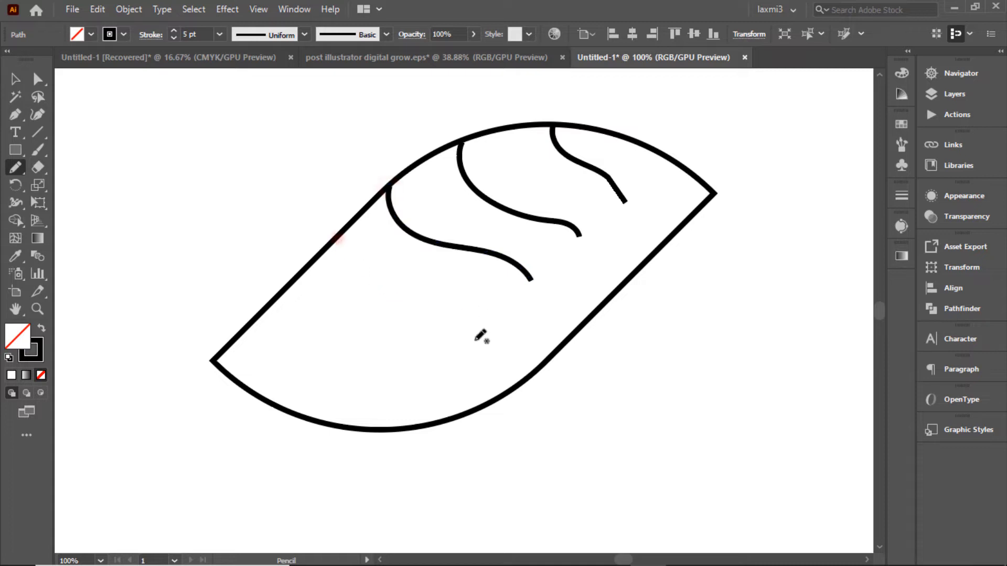
{"action": "mouse_move", "coordinate": [334, 238]}
{"action": "left_mouse_down"}
{"action": "mouse_move", "coordinate": [490, 341]}
{"action": "mouse_move", "coordinate": [441, 372]}
{"action": "left_mouse_up"}
{"action": "left_click_drag", "start_coordinate": [250, 327], "coordinate": [372, 394]}
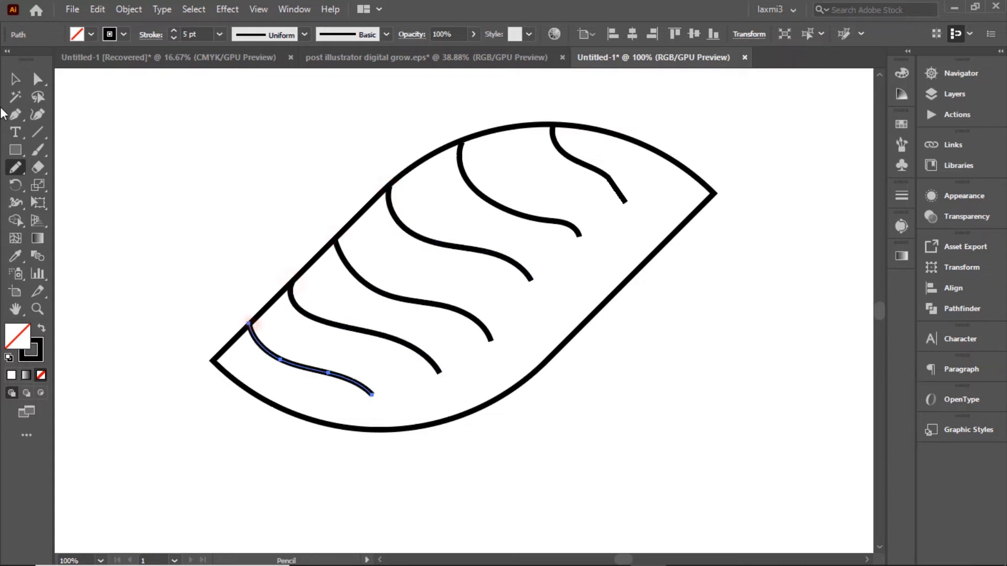
Delete the uppermost stripe and redraw it as a smoother curve from the leaf's top edge.
{"action": "key", "text": "v"}
{"action": "left_click", "coordinate": [558, 149]}
{"action": "key", "text": "Delete"}
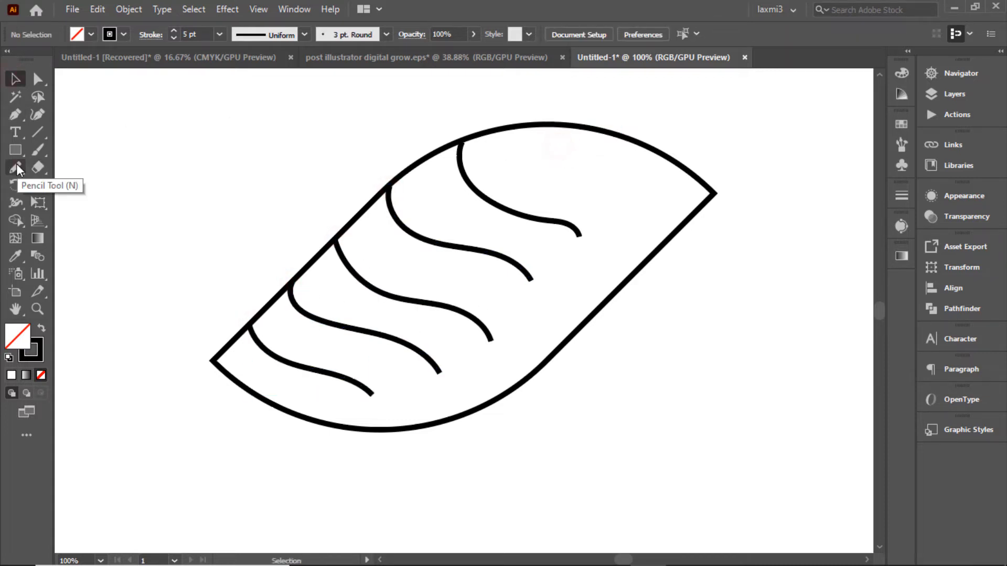
{"action": "left_click_drag", "start_coordinate": [556, 125], "coordinate": [631, 196]}
{"action": "key", "text": "v"}
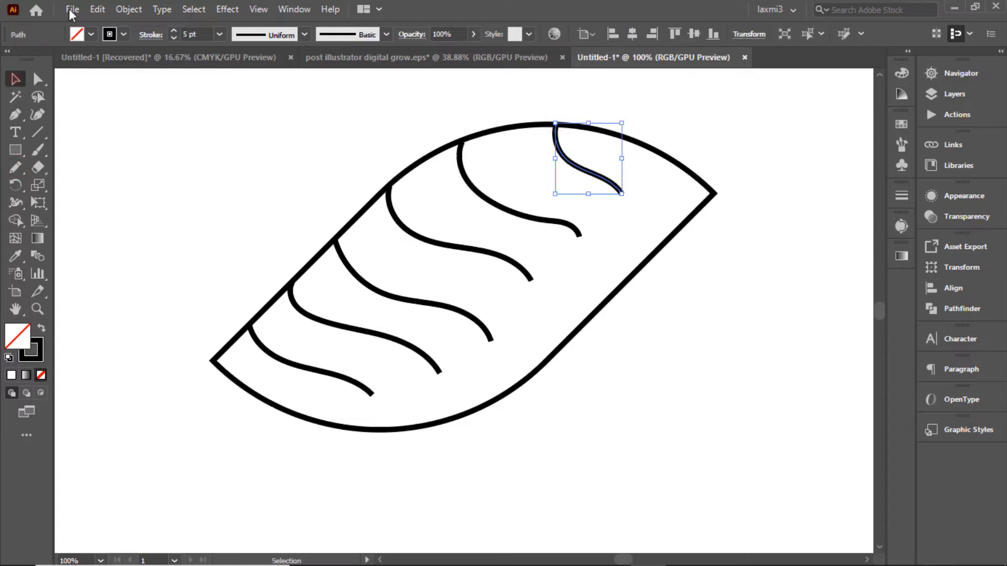
Apply round caps and a tapered width profile to all six stripes, thick at the outline and pointed at their inner ends.
{"action": "left_click", "coordinate": [576, 275]}
{"action": "key", "text": "ctrl+a"}
{"action": "left_click", "coordinate": [596, 315], "text": "shift"}
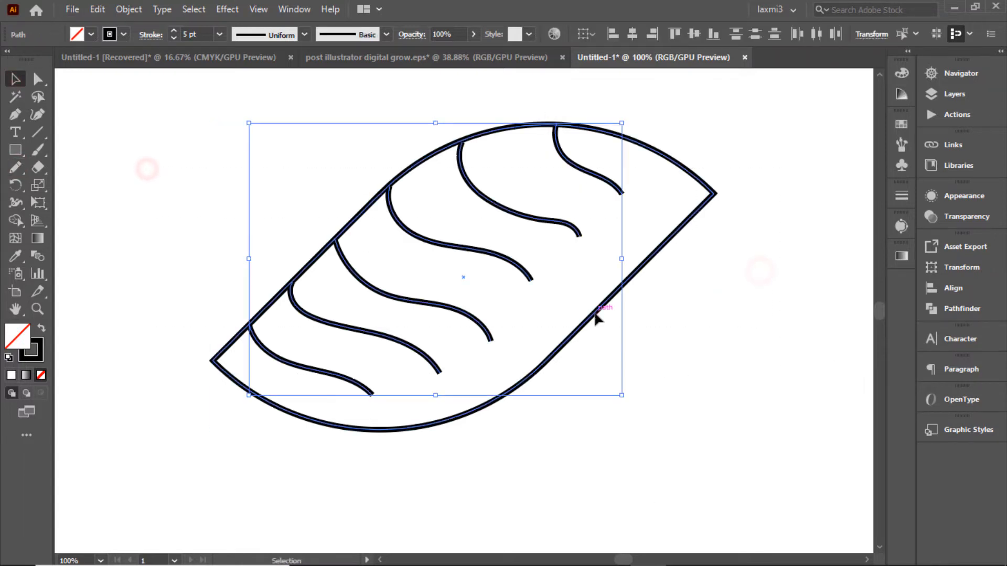
{"action": "left_click", "coordinate": [151, 34]}
{"action": "left_click", "coordinate": [87, 263]}
{"action": "left_click", "coordinate": [69, 376]}
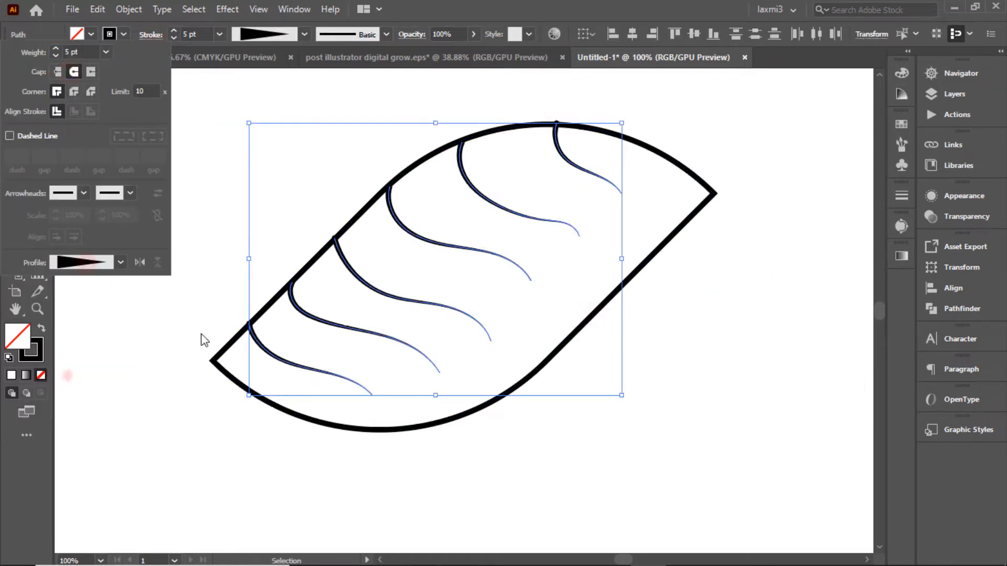
{"action": "left_click", "coordinate": [208, 105]}
Nudge all six stripes slightly down and left so their thick ends sit within the leaf outline.
{"action": "key", "text": "Down"}
{"action": "key", "text": "Down"}
{"action": "key", "text": "Down"}
{"action": "key", "text": "Down"}
{"action": "key", "text": "Right"}
{"action": "key", "text": "Right"}
{"action": "key", "text": "Right"}
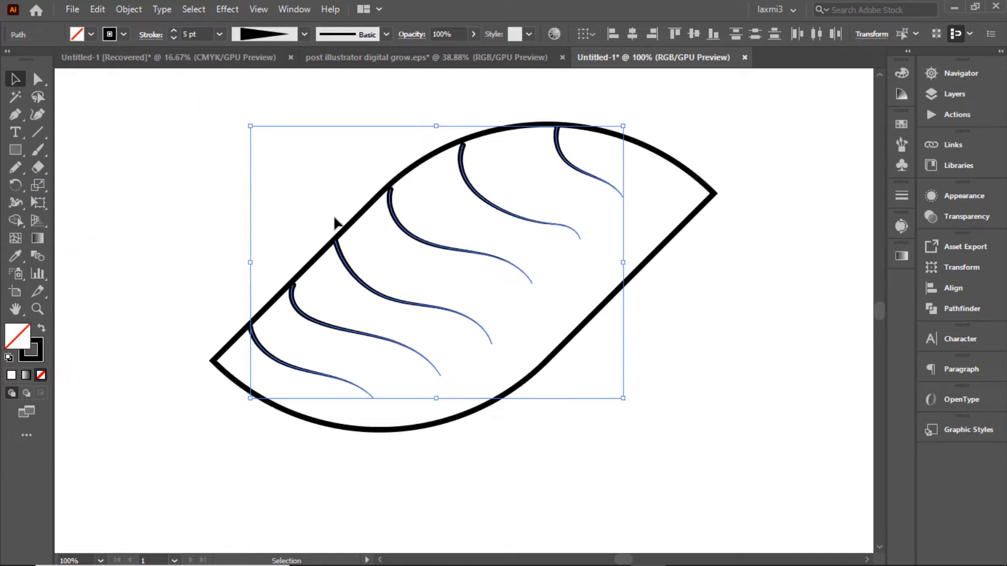
{"action": "key", "text": "Left"}
{"action": "key", "text": "Left"}
{"action": "key", "text": "Left"}
{"action": "key", "text": "Left"}
{"action": "left_click", "coordinate": [325, 213]}
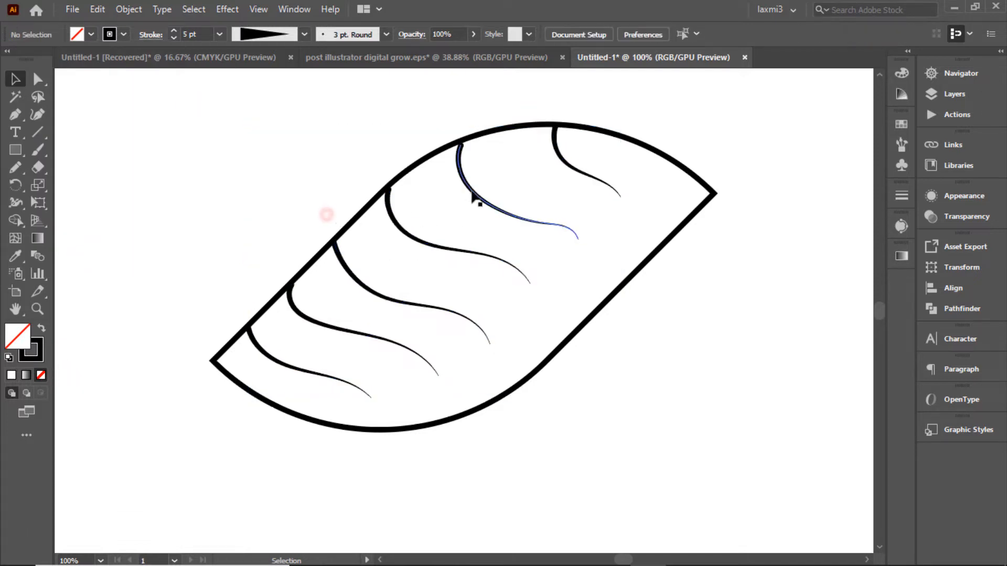
Nudge individual stripes so each thick end meets the leaf outline cleanly.
{"action": "left_click", "coordinate": [471, 190]}
{"action": "key", "text": "Up"}
{"action": "key", "text": "Up"}
{"action": "left_click", "coordinate": [352, 159]}
{"action": "left_click", "coordinate": [392, 228]}
{"action": "left_click", "coordinate": [343, 182]}
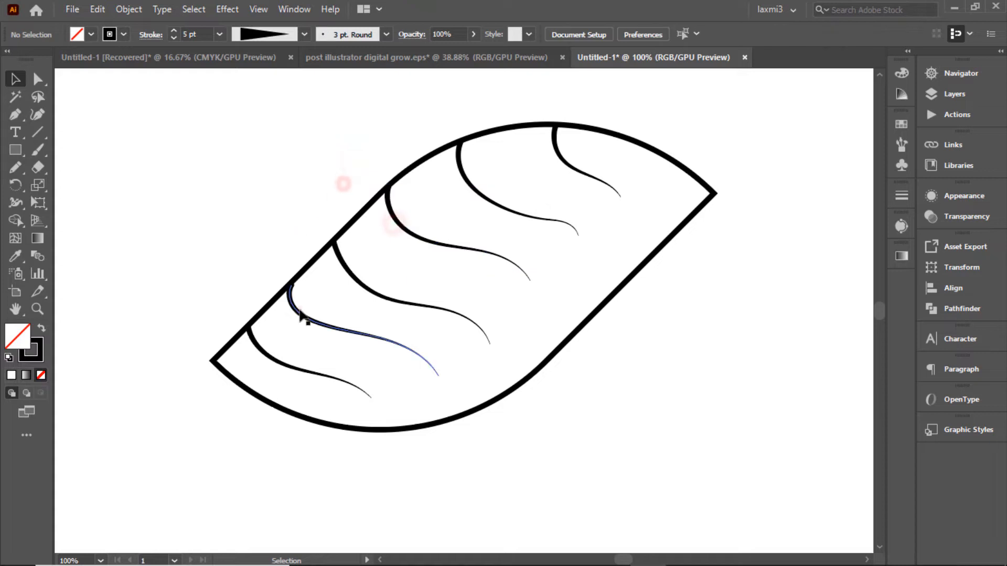
{"action": "left_click", "coordinate": [300, 310]}
{"action": "left_click", "coordinate": [254, 244]}
Expand the leaf outline and its stripes into filled shapes and save them as a new pattern swatch.
{"action": "left_click_drag", "start_coordinate": [179, 169], "coordinate": [629, 377]}
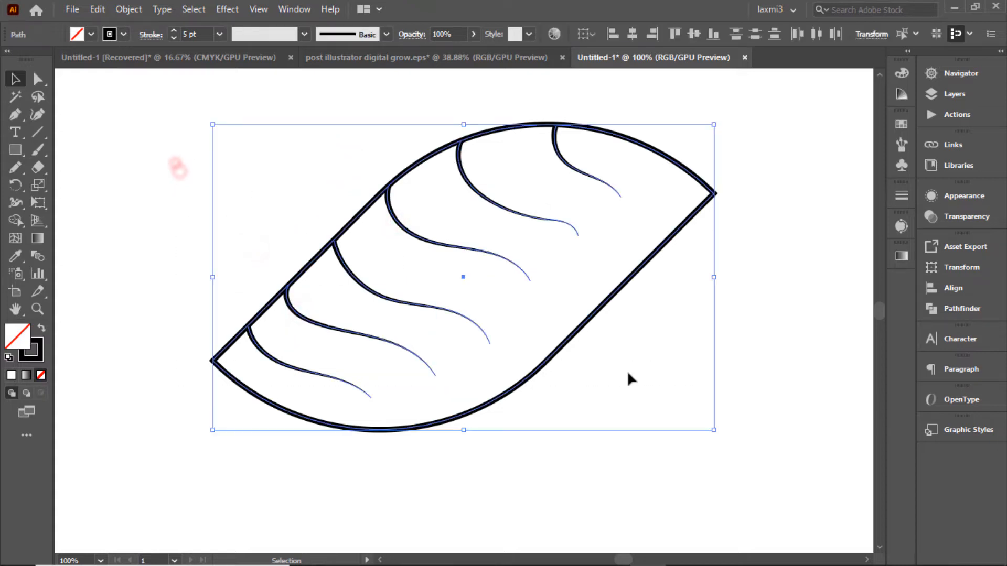
{"action": "left_click", "coordinate": [126, 8]}
{"action": "left_click", "coordinate": [404, 396]}
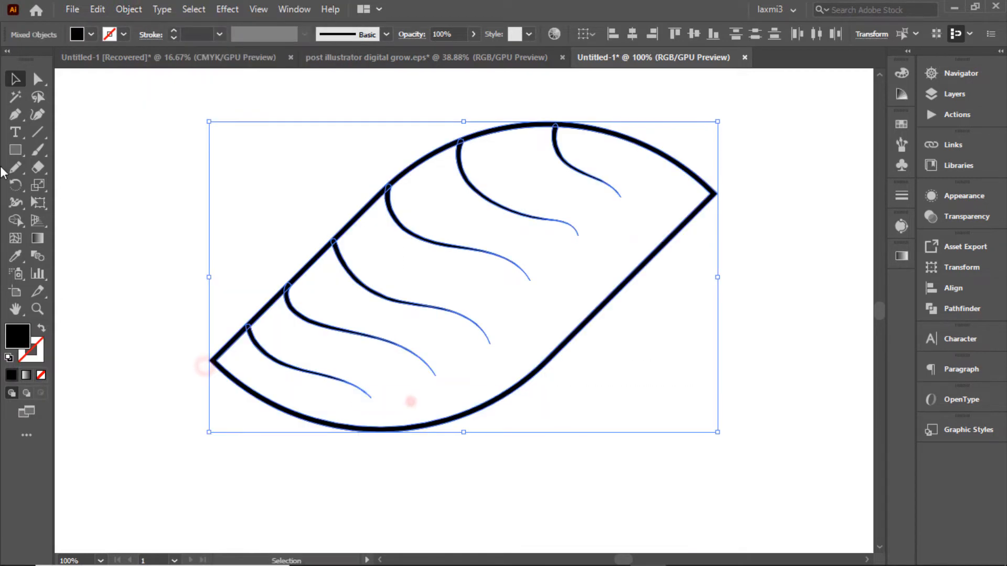
{"action": "left_click", "coordinate": [901, 123]}
{"action": "left_click_drag", "start_coordinate": [602, 185], "coordinate": [796, 202]}
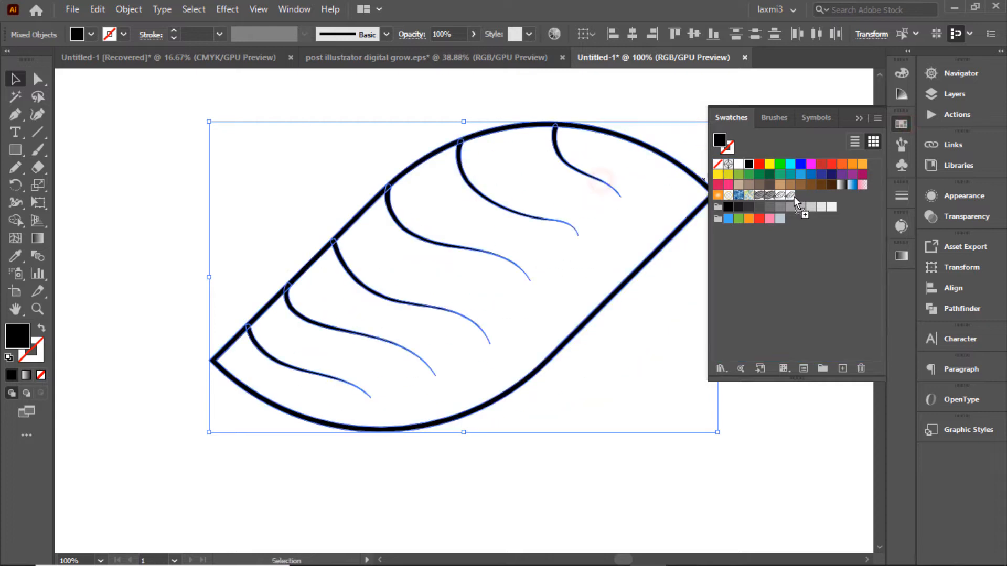
Group the expanded leaf artwork and move it below the grey leaf, partly off the artboard's left edge.
{"action": "left_click", "coordinate": [958, 74]}
{"action": "left_click", "coordinate": [749, 205]}
{"action": "left_click", "coordinate": [748, 205]}
{"action": "left_click", "coordinate": [748, 205]}
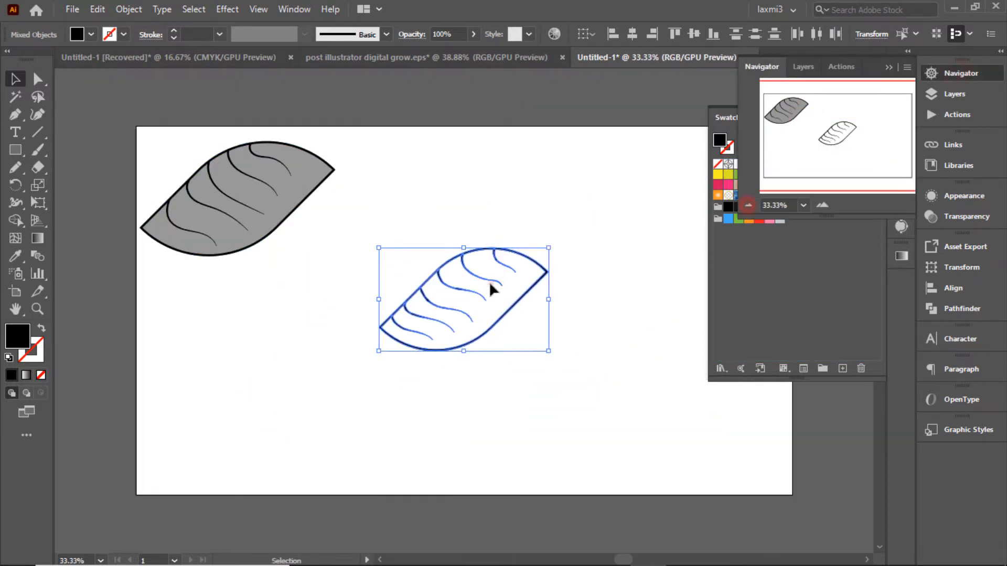
{"action": "right_click", "coordinate": [521, 320]}
{"action": "left_click", "coordinate": [562, 416]}
{"action": "left_click_drag", "start_coordinate": [393, 328], "coordinate": [71, 368]}
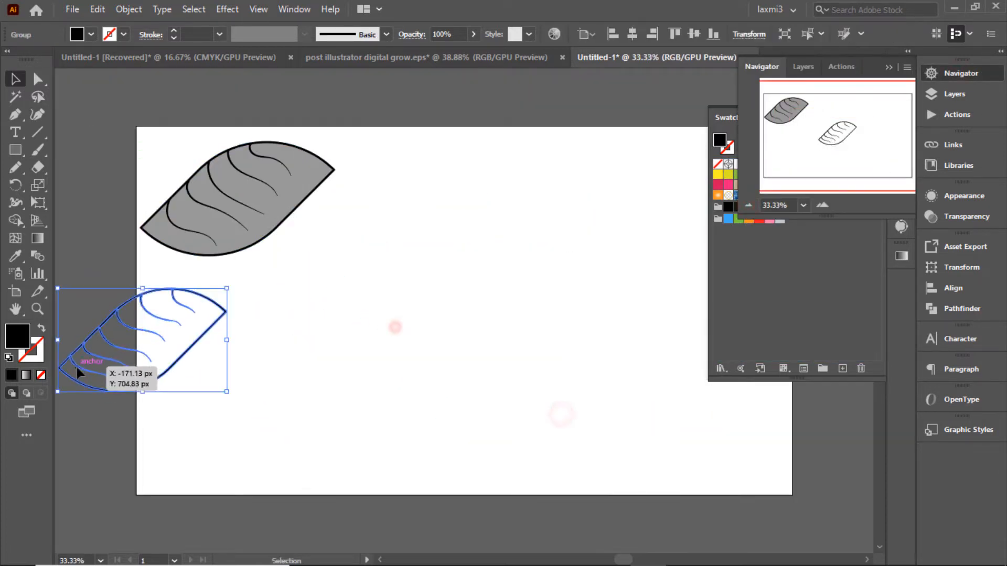
{"action": "left_click", "coordinate": [365, 324]}
Edit the new leaf pattern swatch, reducing its tile width to 326 px so neighbouring leaves join, and save the pattern.
{"action": "left_click", "coordinate": [888, 63]}
{"action": "double_click", "coordinate": [786, 196]}
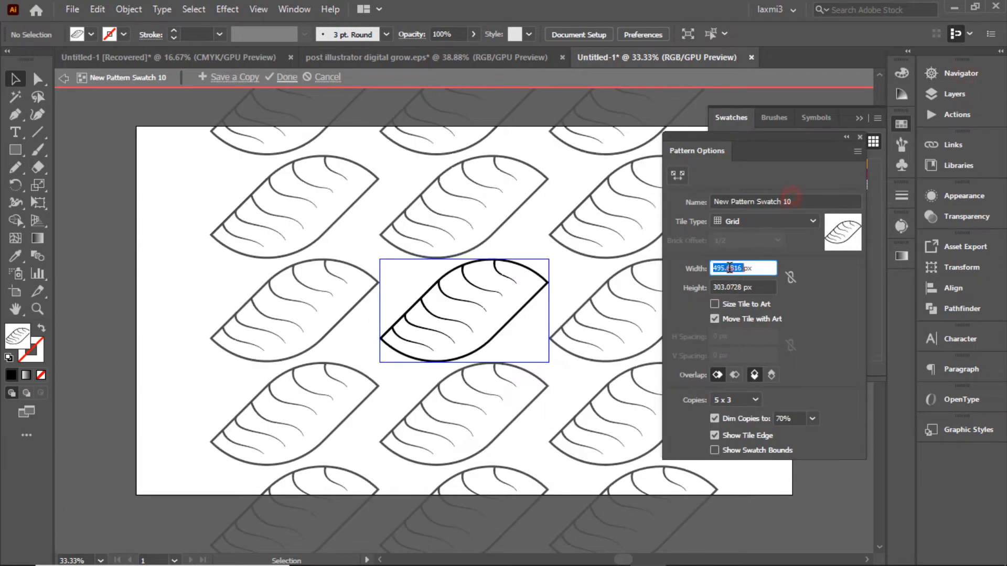
{"action": "key", "text": "Down"}
{"action": "key", "text": "Down"}
{"action": "key", "text": "Down"}
{"action": "key", "text": "Down"}
{"action": "key", "text": "Down"}
{"action": "key", "text": "Down"}
{"action": "key", "text": "Down"}
{"action": "key", "text": "Down"}
{"action": "key", "text": "Down"}
{"action": "key", "text": "Down"}
{"action": "key", "text": "Down"}
{"action": "key", "text": "Down"}
{"action": "key", "text": "Down"}
{"action": "key", "text": "Down"}
{"action": "key", "text": "Down"}
{"action": "key", "text": "Down"}
{"action": "key", "text": "Down"}
{"action": "key", "text": "Down"}
{"action": "key", "text": "Down"}
{"action": "key", "text": "Down"}
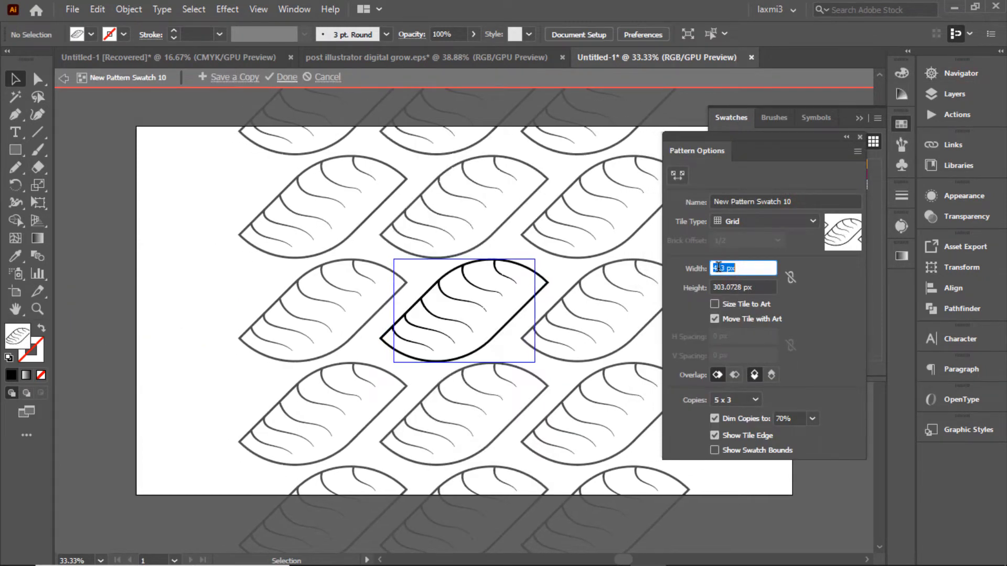
{"action": "key", "text": "Down"}
{"action": "key", "text": "Down"}
{"action": "key", "text": "Down"}
{"action": "key", "text": "Down"}
{"action": "key", "text": "Down"}
{"action": "key", "text": "Down"}
{"action": "key", "text": "Down"}
{"action": "key", "text": "Down"}
{"action": "key", "text": "Down"}
{"action": "key", "text": "Down"}
{"action": "key", "text": "Down"}
{"action": "key", "text": "Down"}
{"action": "key", "text": "Down"}
{"action": "key", "text": "Down"}
{"action": "key", "text": "Down"}
{"action": "key", "text": "Down"}
{"action": "key", "text": "Down"}
{"action": "key", "text": "Down"}
{"action": "key", "text": "Down"}
{"action": "key", "text": "Down"}
{"action": "left_click", "coordinate": [951, 77]}
{"action": "left_click", "coordinate": [823, 205]}
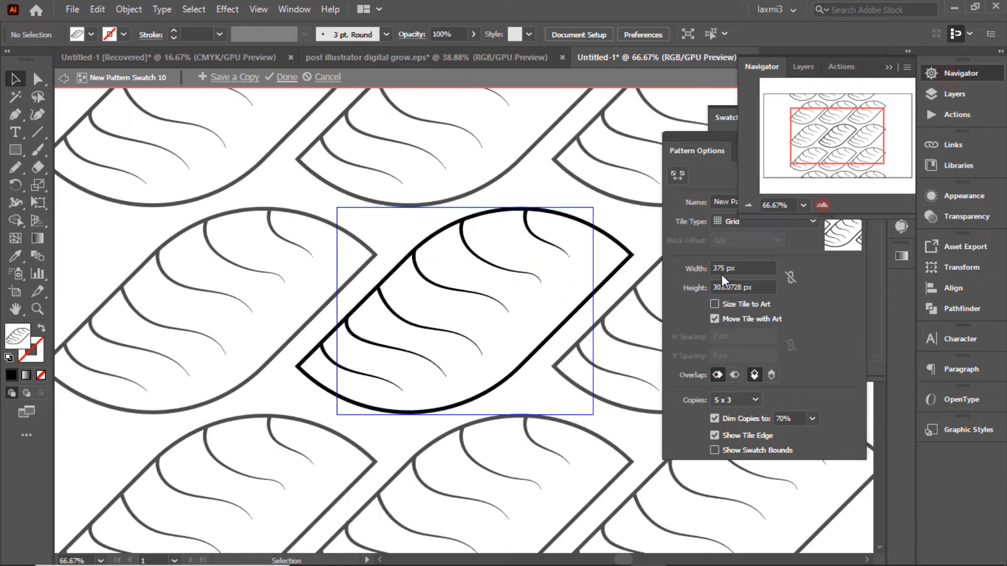
{"action": "left_click", "coordinate": [729, 270]}
{"action": "key", "text": "Down"}
{"action": "key", "text": "Down"}
{"action": "key", "text": "Down"}
{"action": "key", "text": "Down"}
{"action": "key", "text": "Down"}
{"action": "key", "text": "Down"}
{"action": "key", "text": "Down"}
{"action": "key", "text": "Down"}
{"action": "key", "text": "Down"}
{"action": "key", "text": "Down"}
{"action": "key", "text": "Down"}
{"action": "key", "text": "Down"}
{"action": "key", "text": "Down"}
{"action": "key", "text": "Down"}
{"action": "key", "text": "Down"}
{"action": "key", "text": "Down"}
{"action": "key", "text": "Down"}
{"action": "key", "text": "Down"}
{"action": "key", "text": "Down"}
{"action": "key", "text": "Down"}
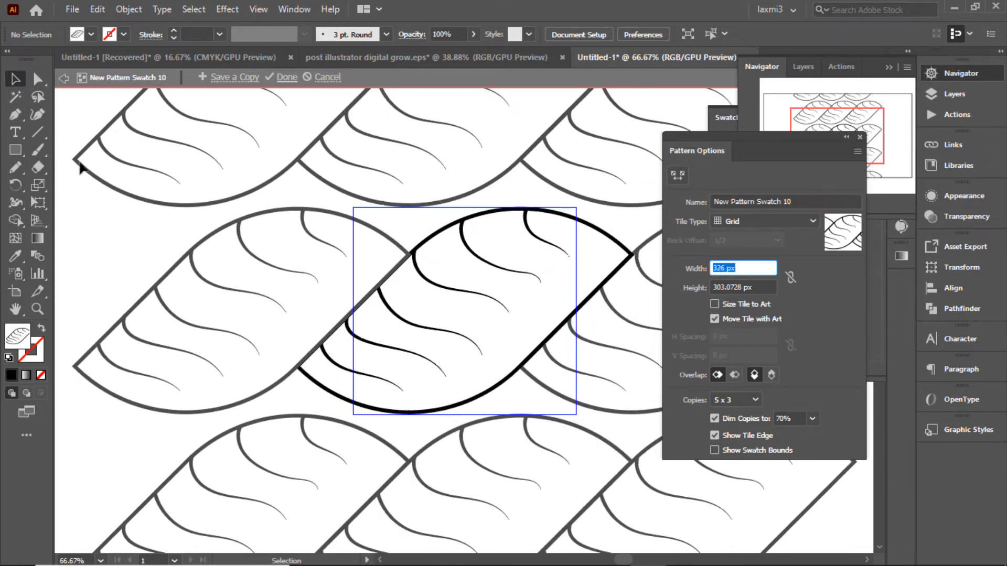
{"action": "left_click", "coordinate": [286, 80]}
Place the edited pattern swatch's artwork on the empty middle of the artboard.
{"action": "left_click", "coordinate": [977, 78]}
{"action": "left_click_drag", "start_coordinate": [791, 195], "coordinate": [523, 255]}
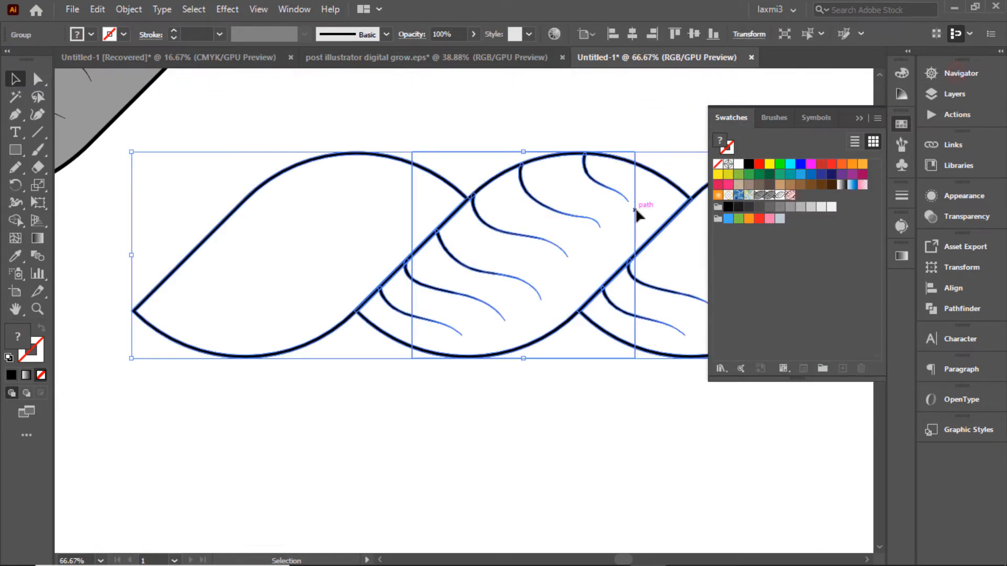
{"action": "left_click", "coordinate": [901, 125]}
Remove the artwork beyond both sides of the tile boundary with the Shape Builder tool.
{"action": "left_click", "coordinate": [15, 220]}
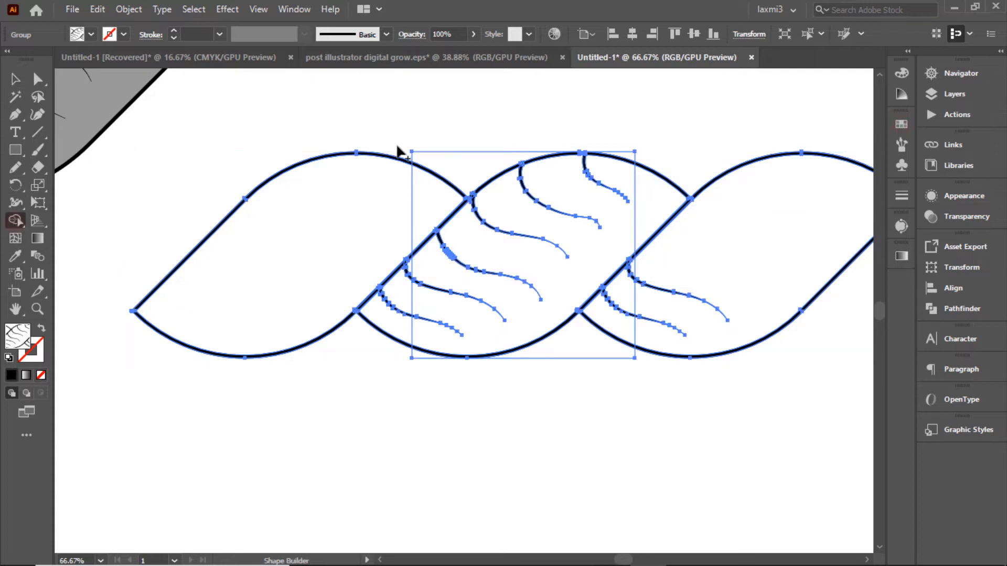
{"action": "left_click_drag", "start_coordinate": [396, 142], "coordinate": [406, 251]}
{"action": "mouse_move", "coordinate": [407, 288]}
{"action": "left_mouse_down"}
{"action": "mouse_move", "coordinate": [398, 331]}
{"action": "mouse_move", "coordinate": [275, 379]}
{"action": "left_mouse_up"}
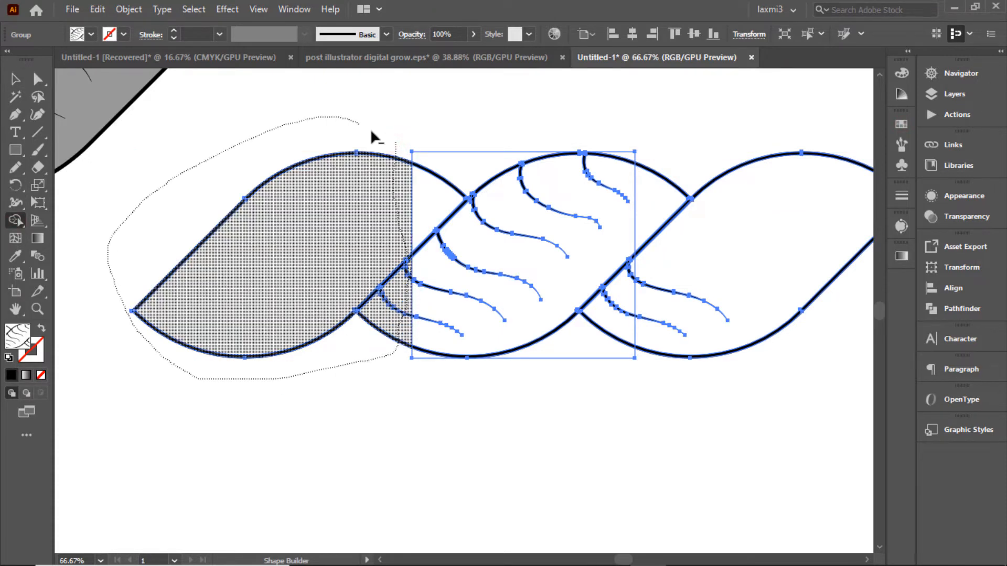
{"action": "left_click_drag", "start_coordinate": [205, 111], "coordinate": [206, 110]}
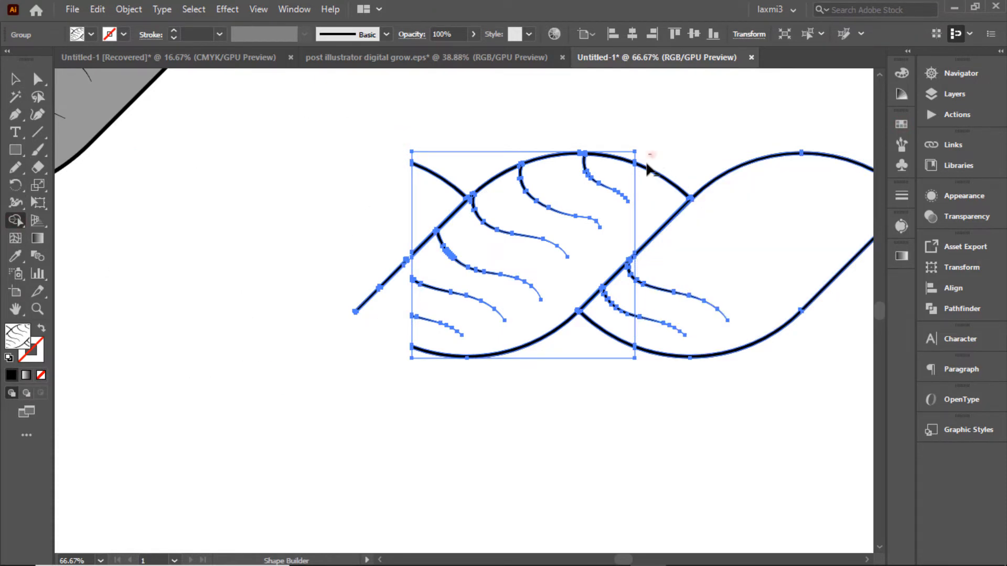
{"action": "left_click_drag", "start_coordinate": [649, 155], "coordinate": [644, 280]}
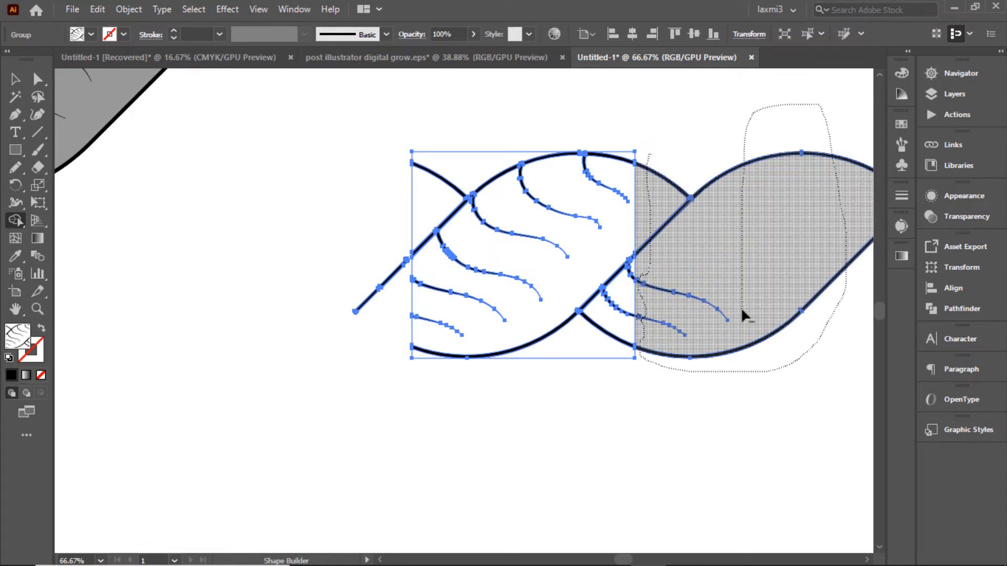
{"action": "left_click_drag", "start_coordinate": [742, 314], "coordinate": [744, 316]}
Delete the leftover line segment and stray point protruding beyond the tile's left boundary.
{"action": "left_click", "coordinate": [37, 80]}
{"action": "left_click", "coordinate": [292, 169]}
{"action": "left_click", "coordinate": [408, 262]}
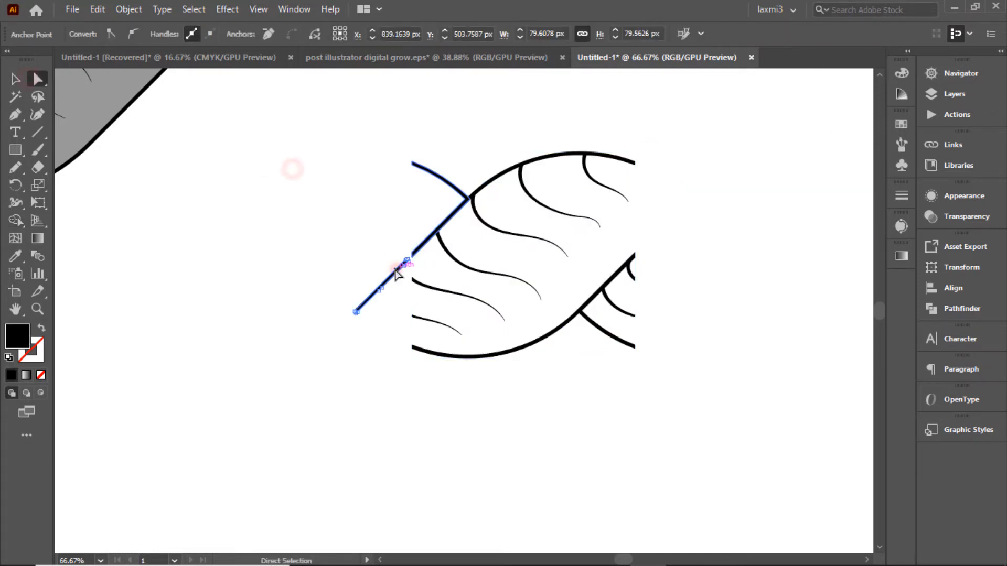
{"action": "left_click", "coordinate": [395, 269]}
{"action": "left_click_drag", "start_coordinate": [354, 324], "coordinate": [351, 326]}
{"action": "key", "text": "Delete"}
{"action": "key", "text": "Delete"}
{"action": "left_click", "coordinate": [404, 262]}
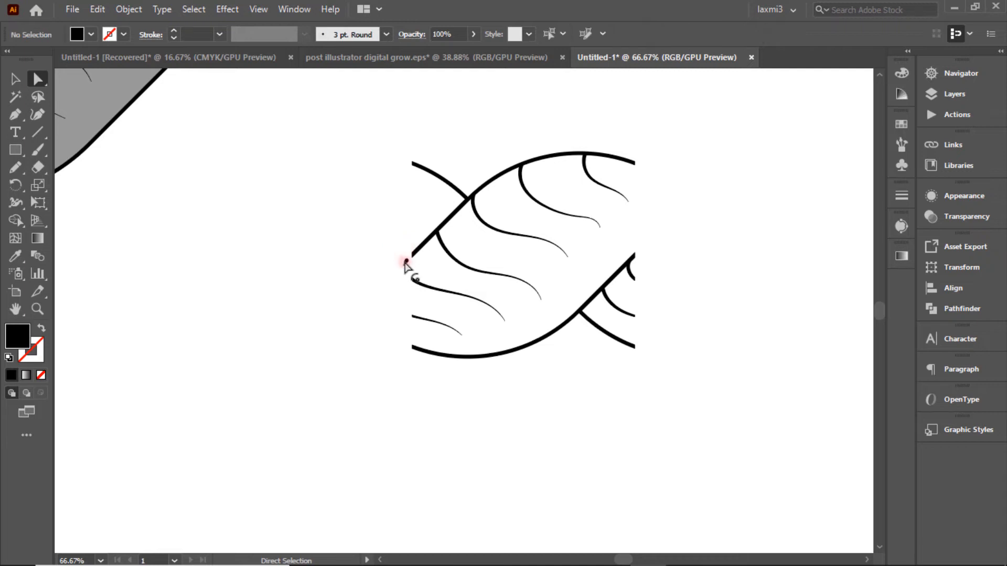
{"action": "key", "text": "Delete"}
{"action": "key", "text": "Delete"}
{"action": "key", "text": "v"}
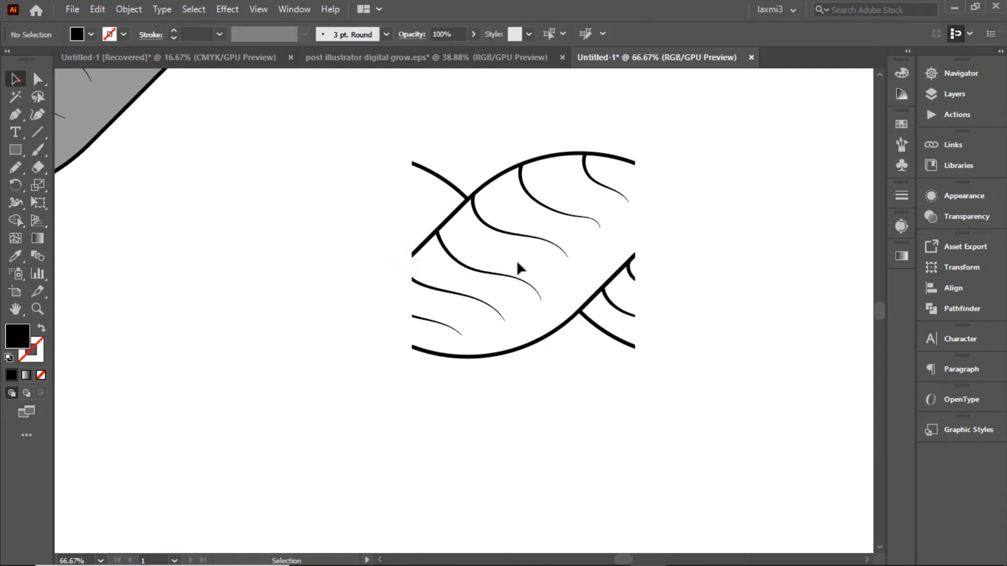
Create a new pattern brush from the trimmed unfilled tile with the default brush options.
{"action": "left_click", "coordinate": [506, 238]}
{"action": "left_click", "coordinate": [901, 124]}
{"action": "left_click_drag", "start_coordinate": [565, 213], "coordinate": [802, 199]}
{"action": "left_click", "coordinate": [901, 124]}
{"action": "left_click", "coordinate": [901, 144]}
{"action": "left_click", "coordinate": [842, 204]}
{"action": "left_click", "coordinate": [467, 343]}
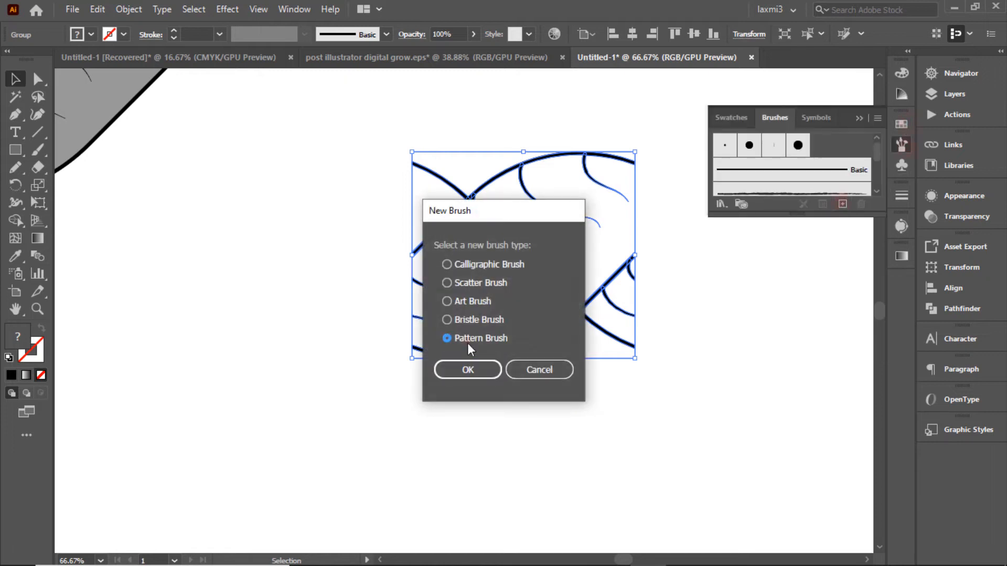
{"action": "left_click", "coordinate": [463, 368]}
{"action": "left_click", "coordinate": [604, 458]}
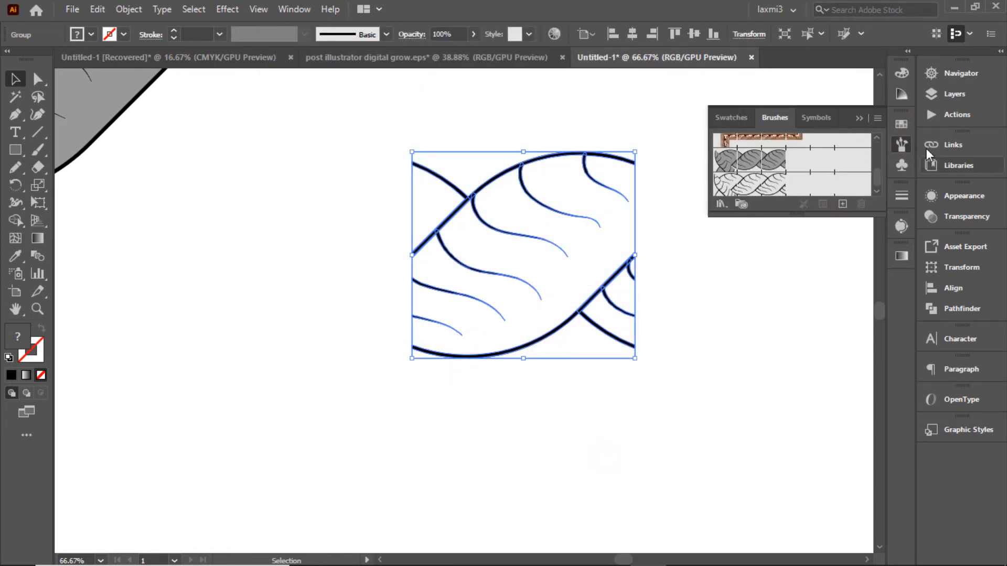
Move the trimmed tile and both leaf drawings off the artboard, beyond its left edge.
{"action": "left_click", "coordinate": [955, 74]}
{"action": "double_click", "coordinate": [749, 205]}
{"action": "left_click_drag", "start_coordinate": [473, 265], "coordinate": [132, 114]}
{"action": "left_click", "coordinate": [443, 192]}
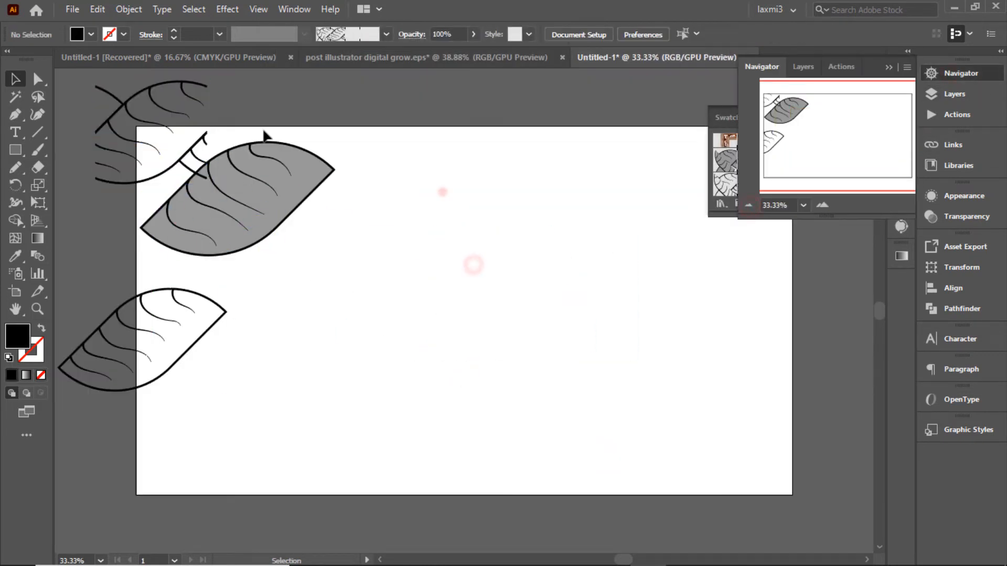
{"action": "key", "text": "ctrl+a"}
{"action": "left_click_drag", "start_coordinate": [337, 236], "coordinate": [125, 241]}
{"action": "left_click", "coordinate": [321, 97]}
{"action": "left_click", "coordinate": [979, 79]}
Reduce the unfilled rope brush's scale and set its colorization method to Tints.
{"action": "left_click", "coordinate": [757, 186]}
{"action": "double_click", "coordinate": [758, 185]}
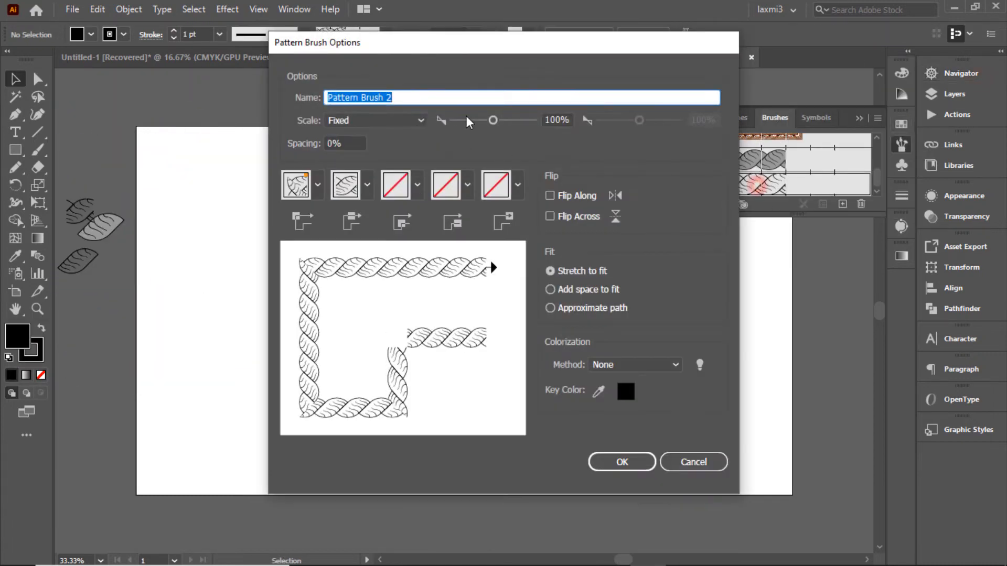
{"action": "key", "text": "Tab"}
{"action": "left_click", "coordinate": [632, 366]}
{"action": "left_click", "coordinate": [620, 397]}
{"action": "left_click", "coordinate": [622, 462]}
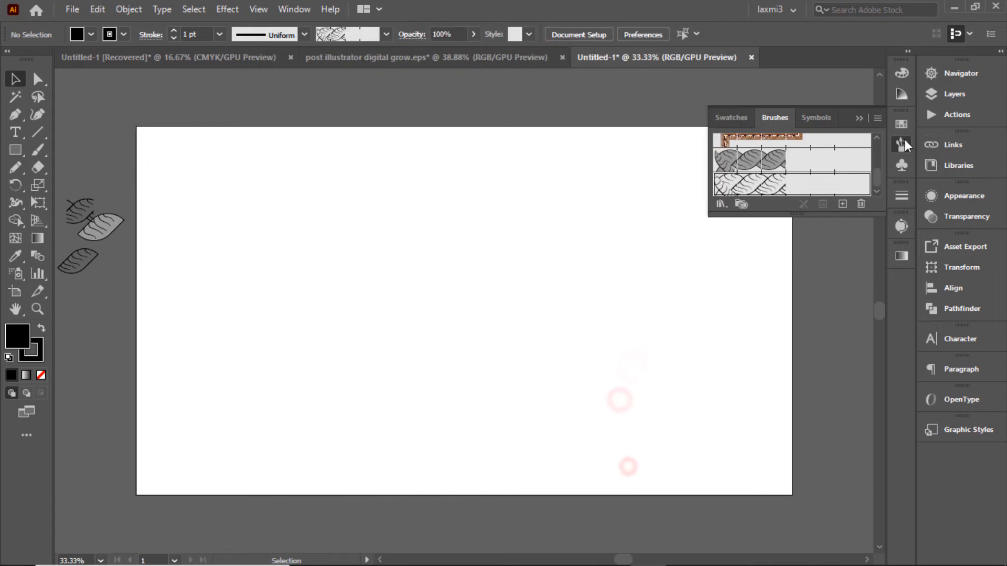
Try the unfilled rope brush with freehand wavy Paintbrush strokes and undo them all.
{"action": "left_click", "coordinate": [961, 73]}
{"action": "left_click", "coordinate": [807, 209]}
{"action": "left_click", "coordinate": [973, 76]}
{"action": "key", "text": "b"}
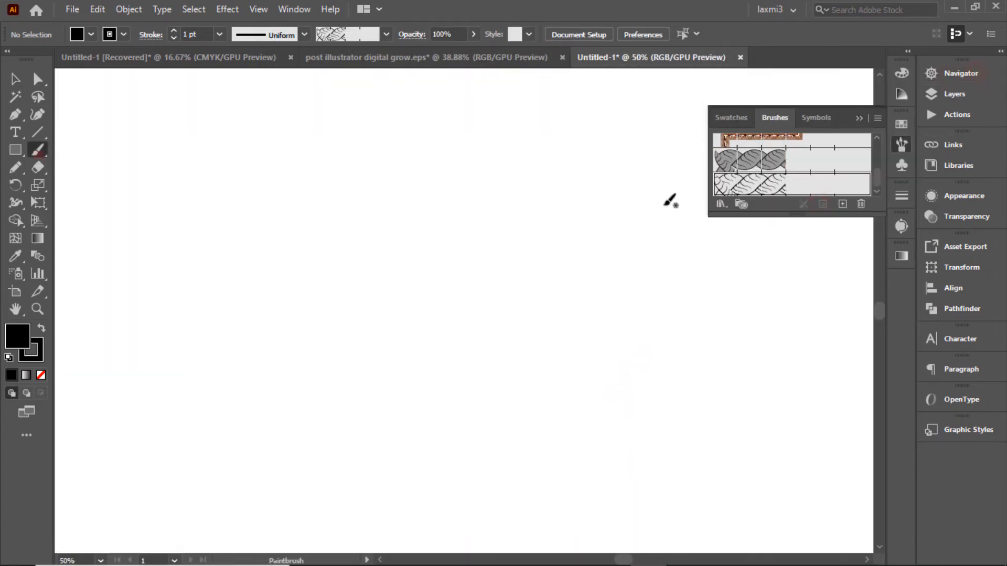
{"action": "left_click_drag", "start_coordinate": [105, 236], "coordinate": [533, 369]}
{"action": "left_click_drag", "start_coordinate": [245, 435], "coordinate": [485, 212]}
{"action": "key", "text": "ctrl+z"}
{"action": "key", "text": "ctrl+z"}
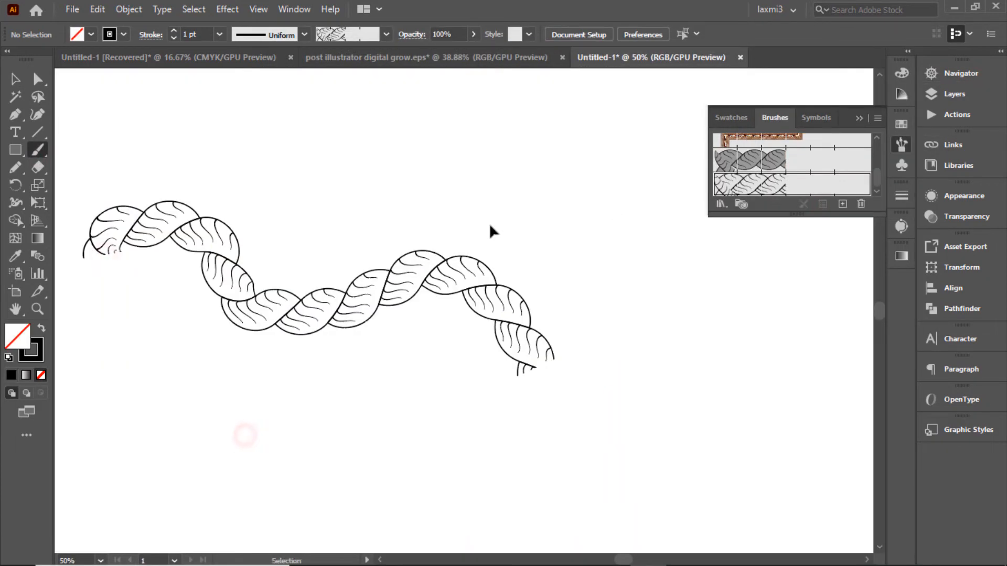
{"action": "mouse_move", "coordinate": [117, 265]}
{"action": "left_mouse_down"}
{"action": "mouse_move", "coordinate": [402, 280]}
{"action": "mouse_move", "coordinate": [563, 468]}
{"action": "left_mouse_up"}
{"action": "key", "text": "ctrl+z"}
{"action": "left_click_drag", "start_coordinate": [536, 295], "coordinate": [551, 456]}
{"action": "key", "text": "ctrl+z"}
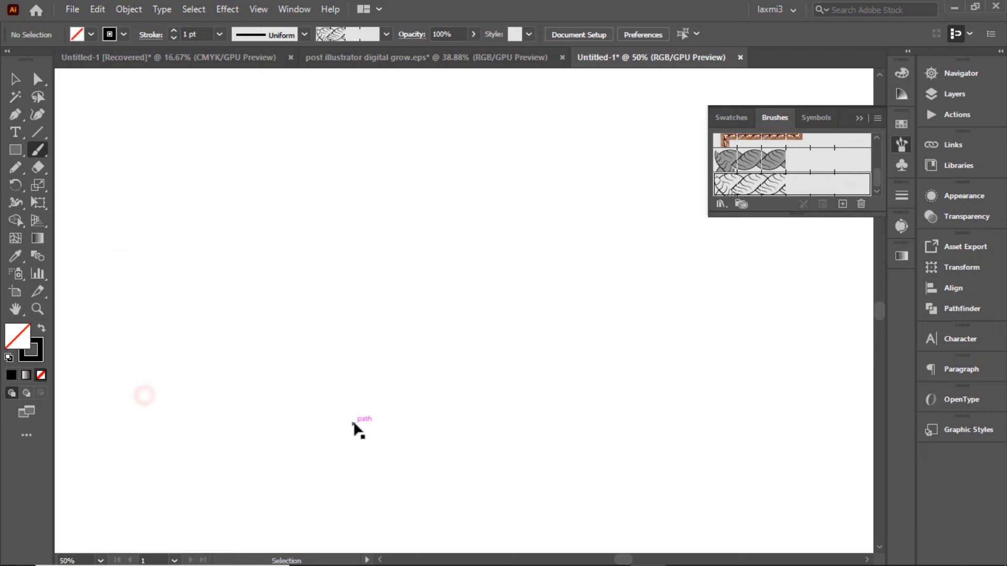
Draw a large square with no fill in the middle of the artboard.
{"action": "left_click", "coordinate": [15, 150]}
{"action": "left_click_drag", "start_coordinate": [208, 156], "coordinate": [576, 522]}
{"action": "left_click", "coordinate": [90, 34]}
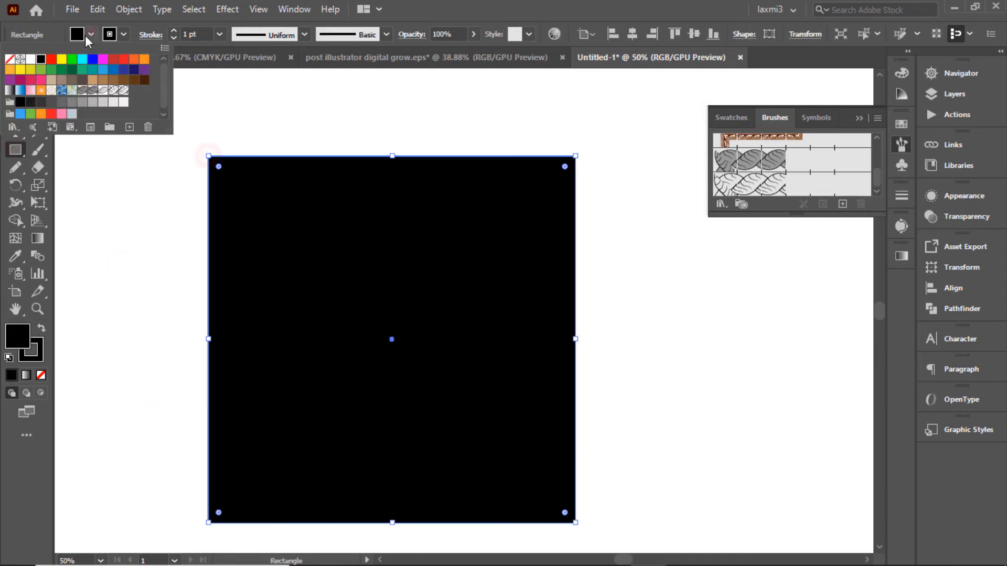
{"action": "left_click", "coordinate": [9, 59]}
{"action": "left_click", "coordinate": [106, 187]}
{"action": "left_click", "coordinate": [15, 79]}
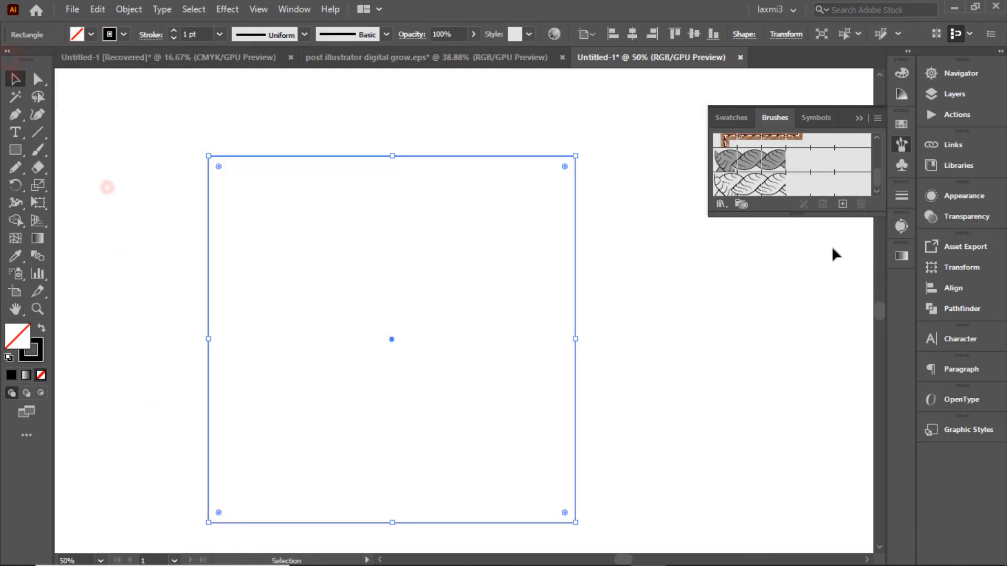
Try the unfilled and grey rope brushes on the square's outline and delete the square.
{"action": "left_click", "coordinate": [761, 187]}
{"action": "left_click", "coordinate": [744, 162]}
{"action": "key", "text": "ctrl+z"}
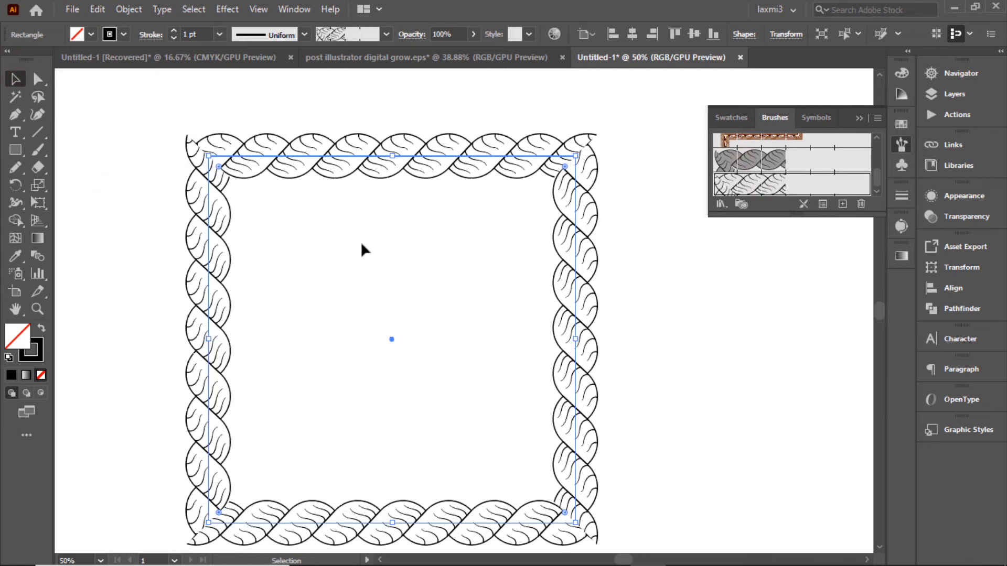
{"action": "key", "text": "Delete"}
Draw a large circle with the Ellipse tool, apply the unfilled rope brush, and move it to the artboard's left side.
{"action": "left_click", "coordinate": [15, 150]}
{"action": "left_click", "coordinate": [70, 185]}
{"action": "mouse_move", "coordinate": [276, 210]}
{"action": "left_mouse_down"}
{"action": "mouse_move", "coordinate": [542, 503]}
{"action": "mouse_move", "coordinate": [552, 545]}
{"action": "left_mouse_up"}
{"action": "left_click", "coordinate": [745, 187]}
{"action": "left_click", "coordinate": [22, 80]}
{"action": "mouse_move", "coordinate": [451, 213]}
{"action": "left_mouse_down"}
{"action": "mouse_move", "coordinate": [382, 216]}
{"action": "mouse_move", "coordinate": [134, 121]}
{"action": "left_mouse_up"}
{"action": "left_click", "coordinate": [349, 153]}
Draw a second large circle, apply the grey rope brush, and move it so it overlaps the unfilled rope circle.
{"action": "left_click", "coordinate": [16, 150]}
{"action": "left_click_drag", "start_coordinate": [486, 180], "coordinate": [775, 481]}
{"action": "left_click", "coordinate": [781, 161]}
{"action": "left_click", "coordinate": [16, 79]}
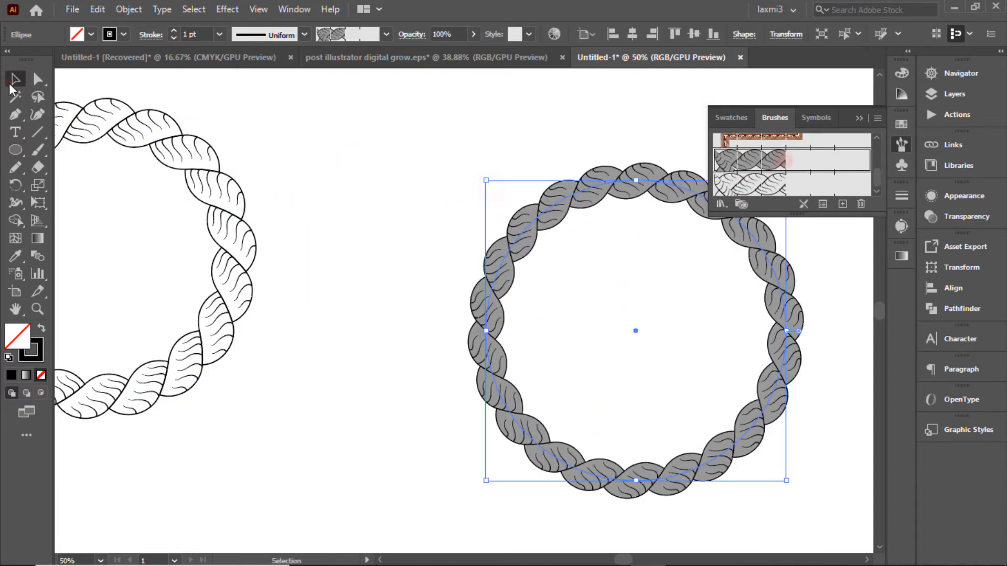
{"action": "mouse_move", "coordinate": [541, 213]}
{"action": "left_mouse_down"}
{"action": "mouse_move", "coordinate": [386, 146]}
{"action": "mouse_move", "coordinate": [120, 113]}
{"action": "left_mouse_up"}
{"action": "left_click", "coordinate": [488, 135]}
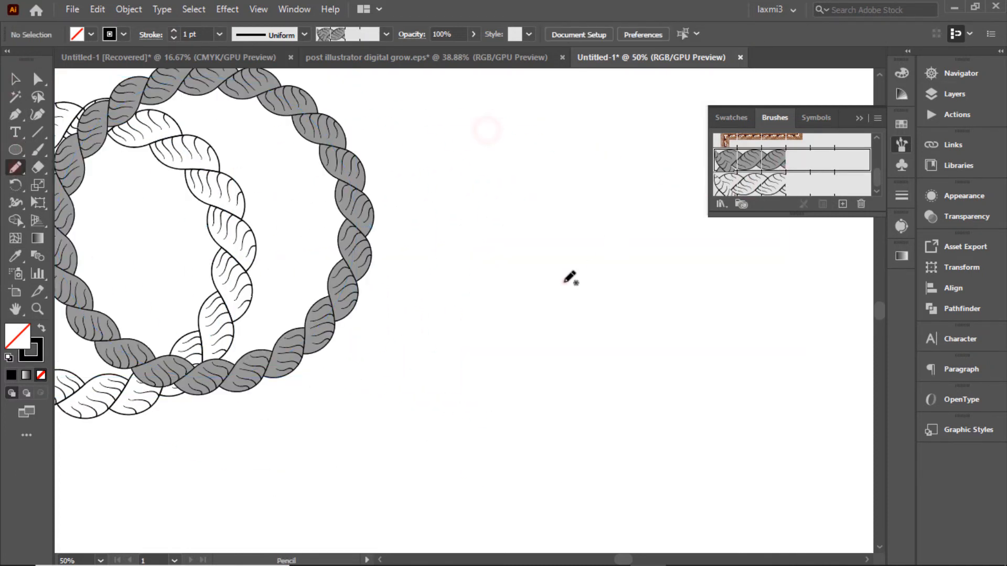
Paint two long wavy strands with the grey rope brush to the right of the circles.
{"action": "left_click_drag", "start_coordinate": [564, 282], "coordinate": [595, 186]}
{"action": "key", "text": "ctrl+z"}
{"action": "left_click", "coordinate": [38, 152]}
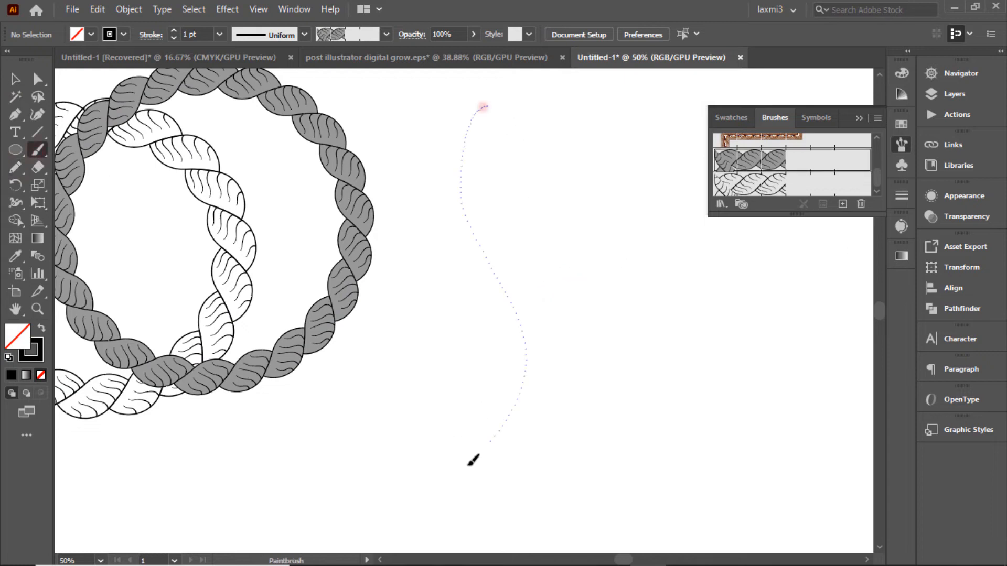
{"action": "left_click_drag", "start_coordinate": [472, 460], "coordinate": [446, 477]}
{"action": "left_click_drag", "start_coordinate": [569, 110], "coordinate": [553, 559]}
Paint two wavy strands with the unfilled rope brush to the right of the grey strands.
{"action": "left_click", "coordinate": [765, 187]}
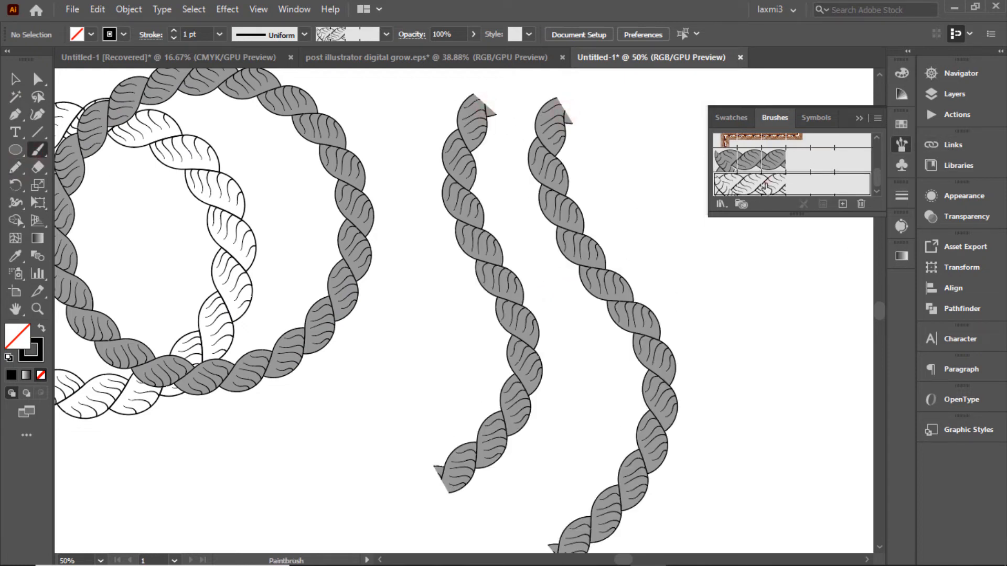
{"action": "left_click_drag", "start_coordinate": [794, 443], "coordinate": [794, 445]}
{"action": "left_click_drag", "start_coordinate": [803, 94], "coordinate": [867, 396]}
Delete all four wavy rope strands from the artboard.
{"action": "left_click", "coordinate": [960, 73]}
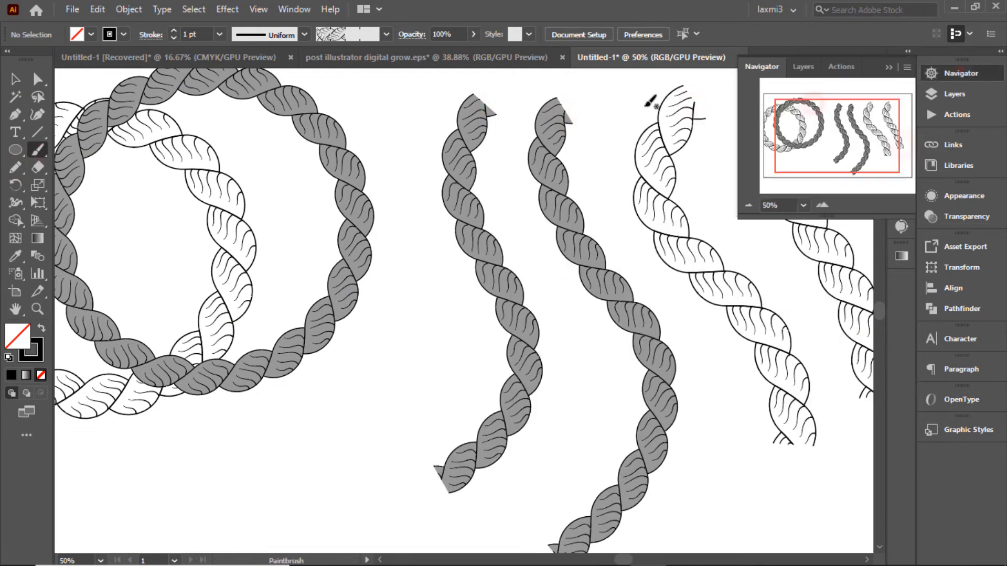
{"action": "left_click", "coordinate": [748, 206]}
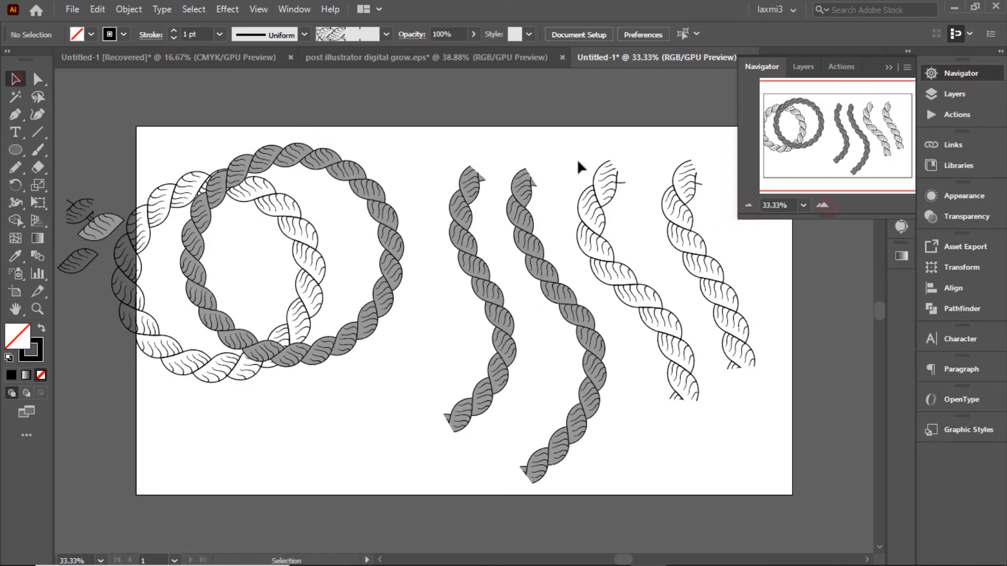
{"action": "left_click_drag", "start_coordinate": [706, 469], "coordinate": [719, 490]}
{"action": "key", "text": "Delete"}
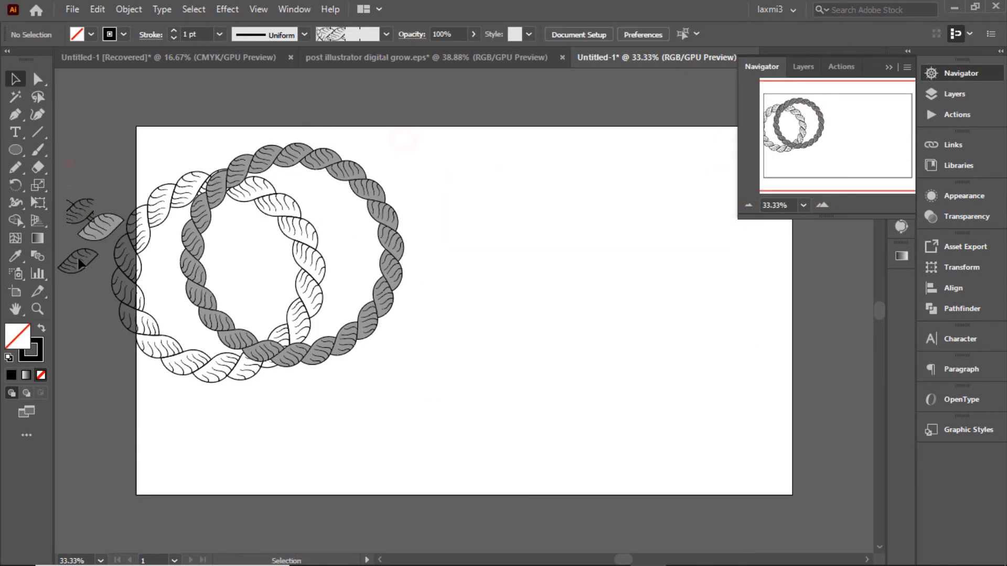
Delete the leftover tile and leaf drawings outside the artboard's left edge.
{"action": "left_click_drag", "start_coordinate": [69, 163], "coordinate": [94, 309]}
{"action": "key", "text": "Delete"}
{"action": "left_click_drag", "start_coordinate": [104, 181], "coordinate": [106, 244]}
{"action": "key", "text": "Delete"}
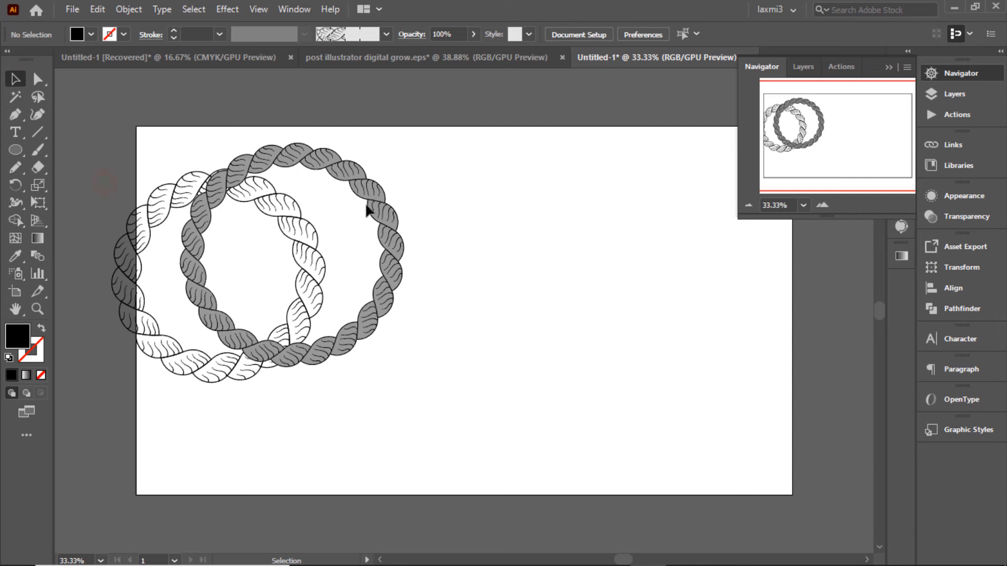
Reposition the overlapping rope circles so both lie fully inside the artboard's upper-left area.
{"action": "left_click", "coordinate": [258, 9]}
{"action": "left_click", "coordinate": [336, 252]}
{"action": "left_click_drag", "start_coordinate": [262, 184], "coordinate": [438, 218]}
{"action": "left_click", "coordinate": [517, 244]}
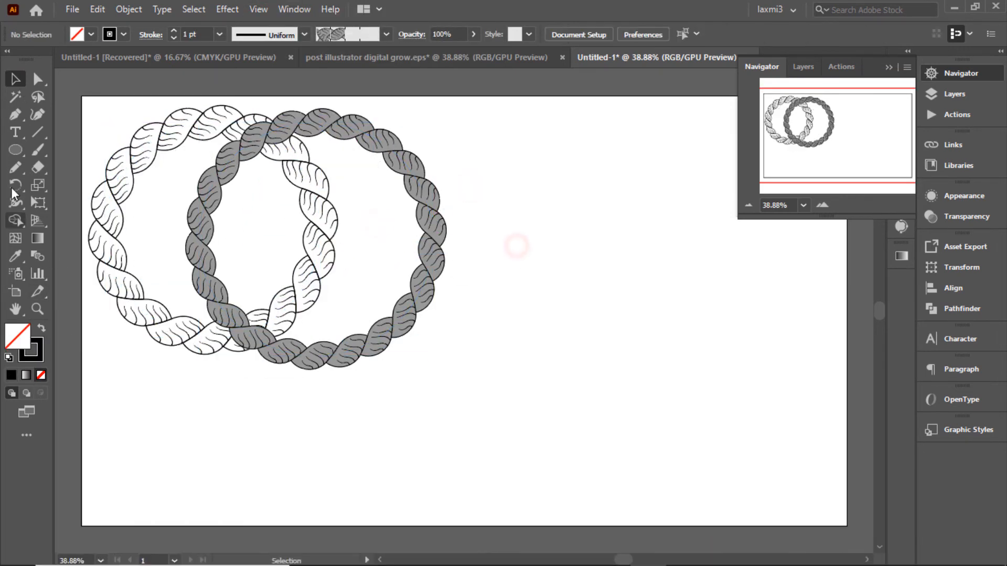
Set the grey rope brush's scale to 16% without applying the change to existing strokes.
{"action": "left_click", "coordinate": [961, 72]}
{"action": "left_click", "coordinate": [902, 144]}
{"action": "double_click", "coordinate": [795, 186]}
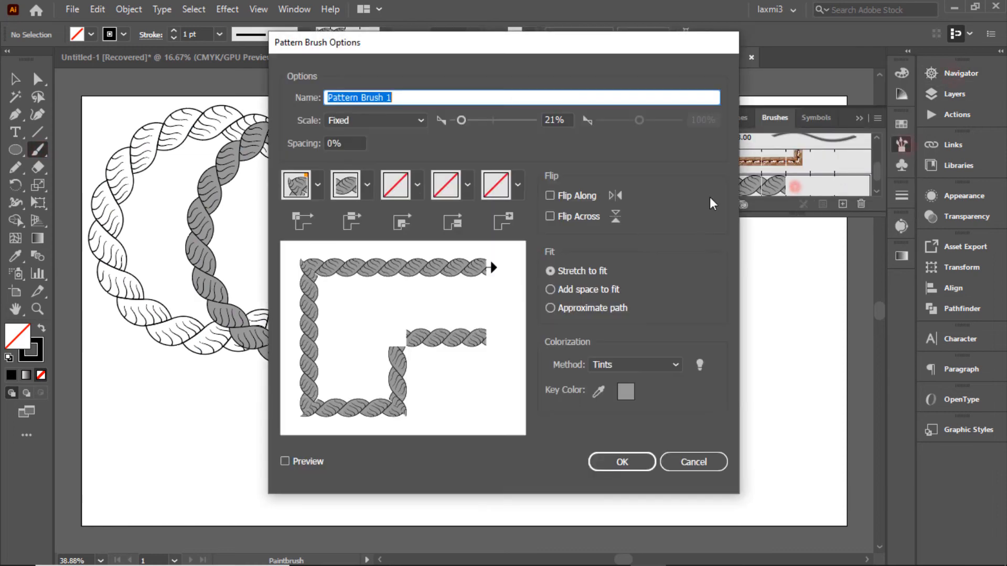
{"action": "left_click_drag", "start_coordinate": [461, 120], "coordinate": [454, 120]}
{"action": "left_click_drag", "start_coordinate": [458, 122], "coordinate": [461, 121]}
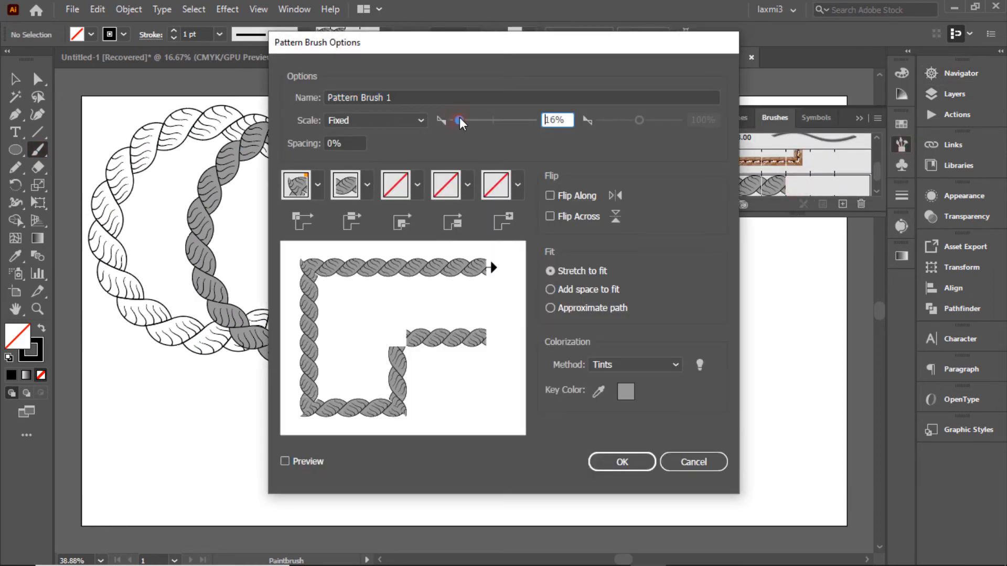
{"action": "left_click", "coordinate": [638, 461]}
{"action": "left_click", "coordinate": [574, 311]}
Paint a curved strand with the grey rope brush right of the circles and enlarge it downward.
{"action": "left_click_drag", "start_coordinate": [574, 170], "coordinate": [586, 403]}
{"action": "left_click", "coordinate": [123, 34]}
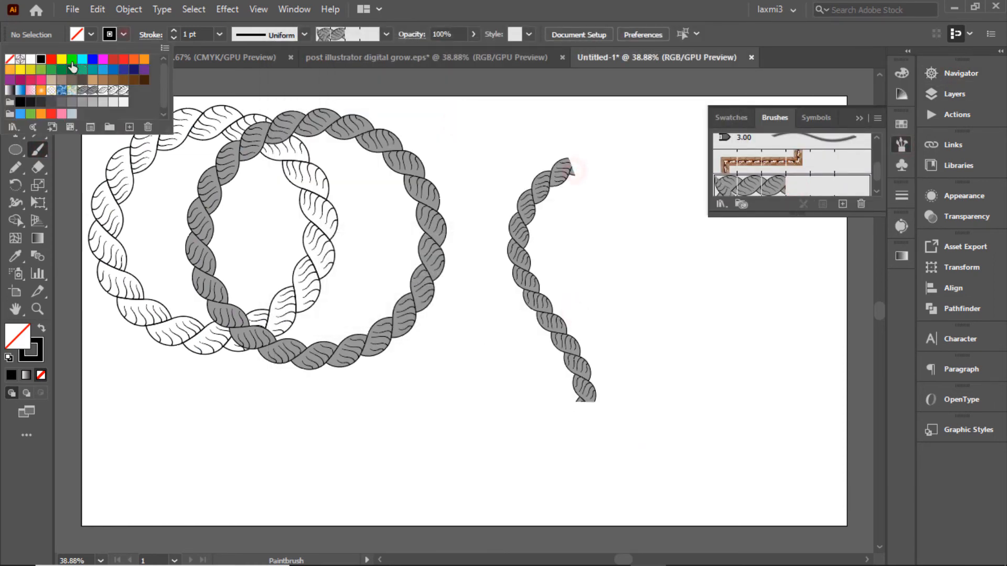
{"action": "left_click", "coordinate": [124, 80]}
{"action": "left_click", "coordinate": [527, 172]}
{"action": "key", "text": "v"}
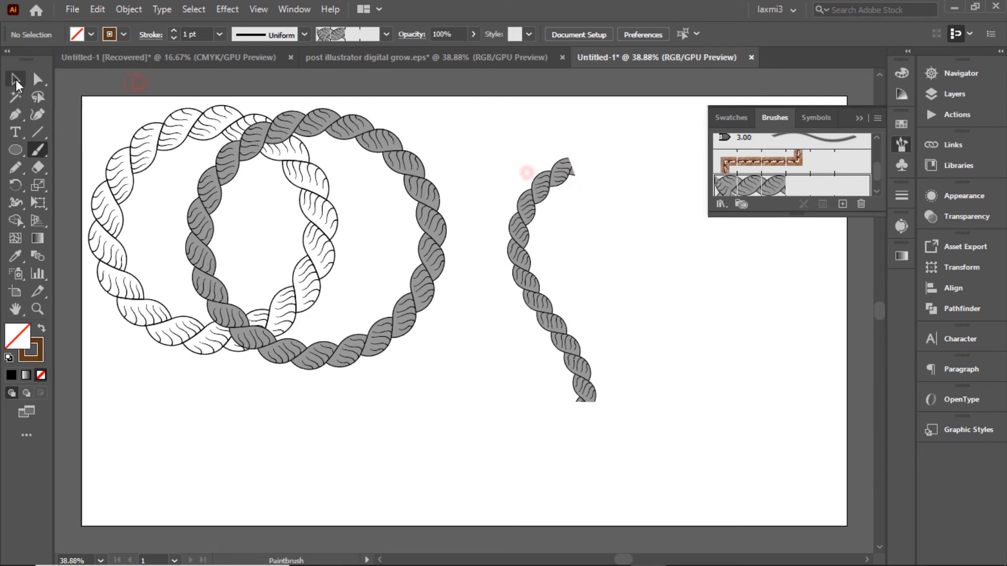
{"action": "left_click", "coordinate": [546, 285]}
{"action": "left_click_drag", "start_coordinate": [551, 403], "coordinate": [551, 475]}
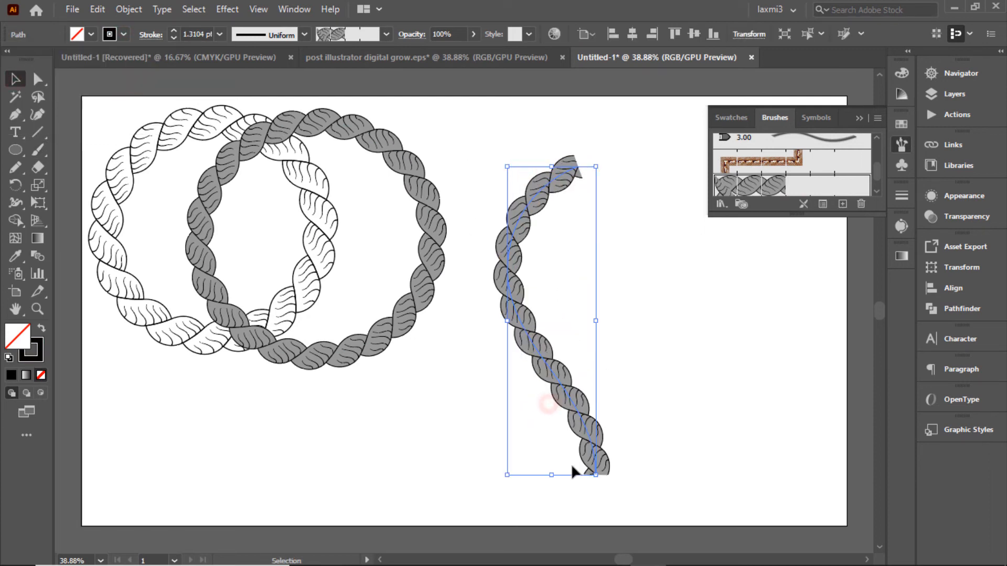
Set the curved rope strand's stroke colour to the darkest brown swatch.
{"action": "left_click", "coordinate": [123, 34]}
{"action": "left_click", "coordinate": [71, 59]}
{"action": "left_click", "coordinate": [114, 80]}
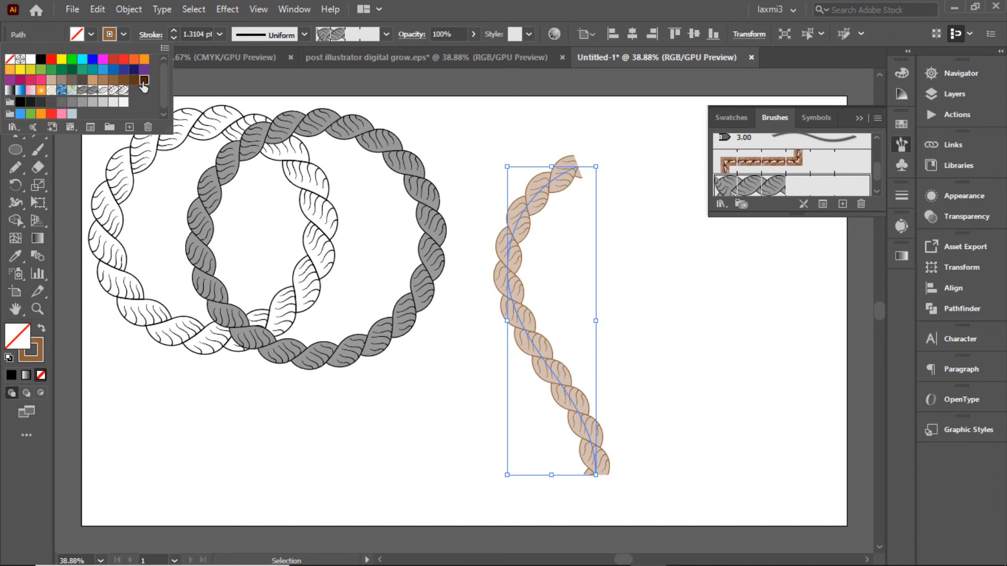
{"action": "left_click", "coordinate": [143, 81]}
{"action": "left_click", "coordinate": [446, 128]}
{"action": "left_click", "coordinate": [456, 138]}
Delete the curved strand and paint a dark brown rope with a crossing loop right of the circles.
{"action": "left_click_drag", "start_coordinate": [575, 403], "coordinate": [538, 356]}
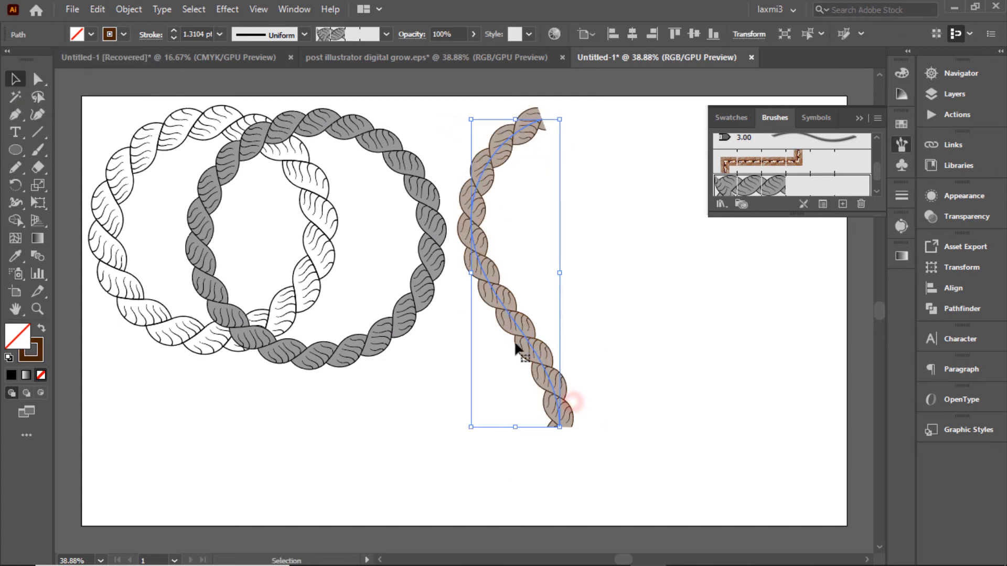
{"action": "key", "text": "Delete"}
{"action": "mouse_move", "coordinate": [493, 119]}
{"action": "left_mouse_down"}
{"action": "mouse_move", "coordinate": [502, 423]}
{"action": "mouse_move", "coordinate": [555, 458]}
{"action": "left_mouse_up"}
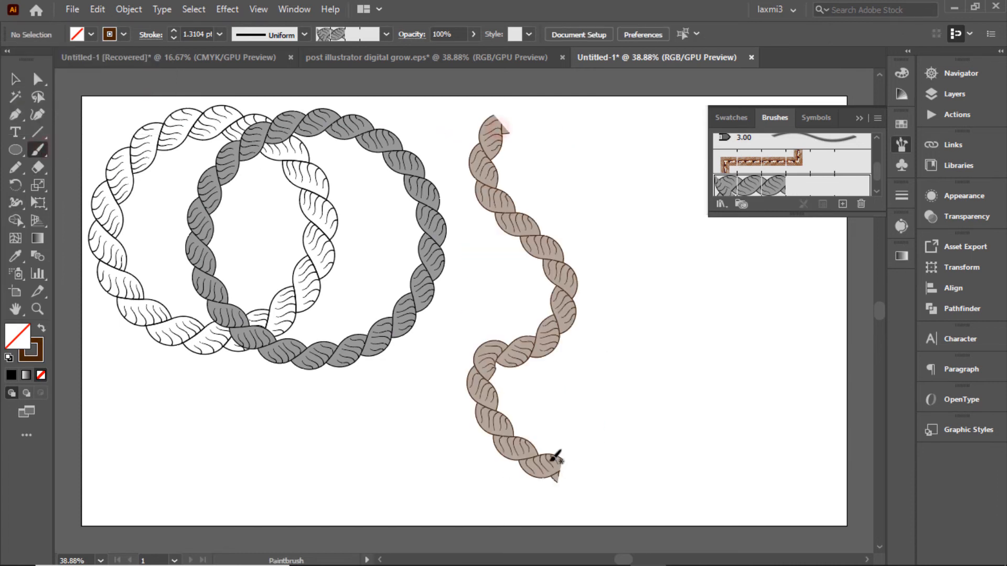
{"action": "key", "text": "ctrl+z"}
{"action": "left_click_drag", "start_coordinate": [659, 479], "coordinate": [659, 479]}
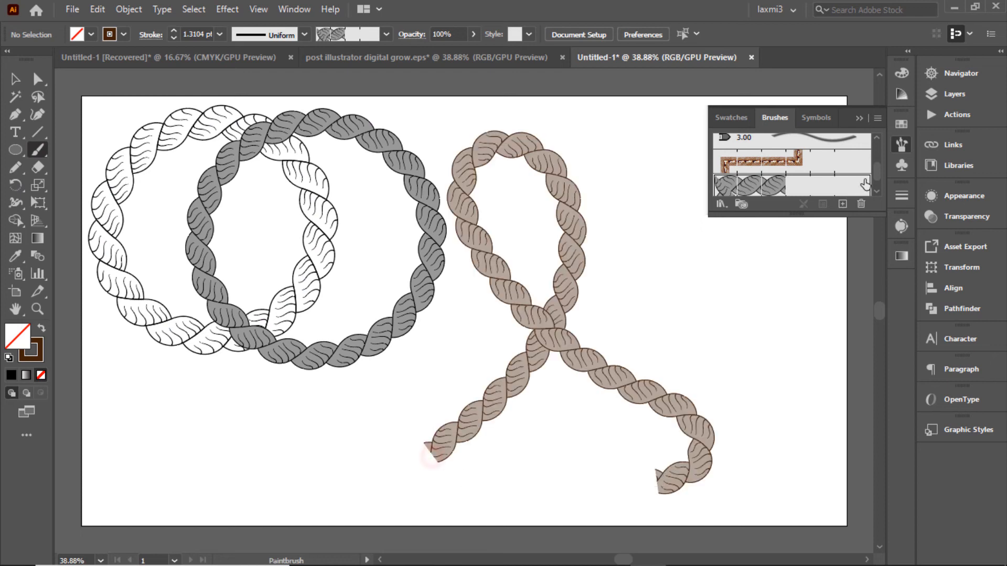
Try painting a looped rope with the unfilled rope brush near the artboard's right edge and delete it.
{"action": "scroll", "coordinate": [826, 191], "scroll_direction": "down", "scroll_amount": 2}
{"action": "left_click", "coordinate": [812, 176]}
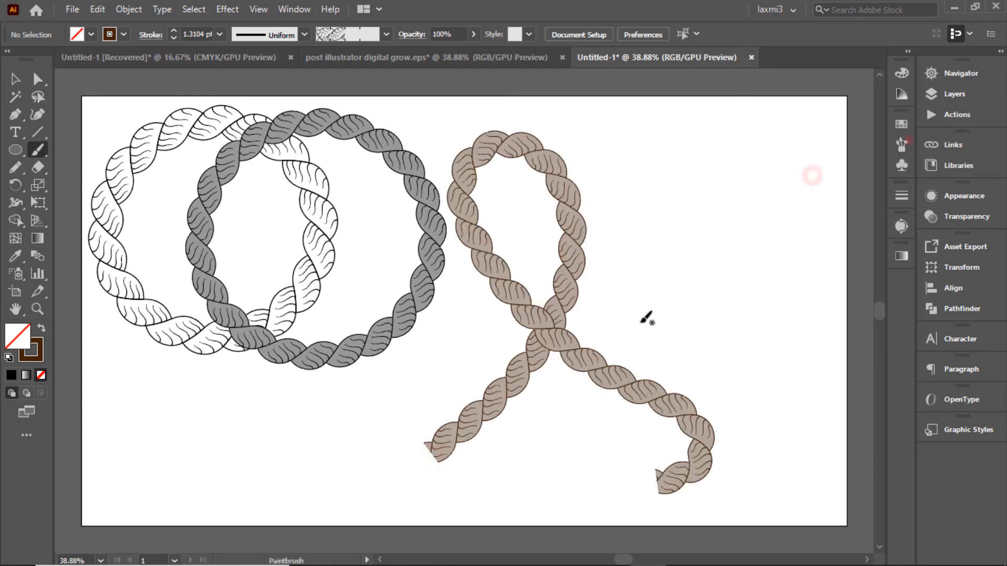
{"action": "left_click_drag", "start_coordinate": [637, 324], "coordinate": [796, 468]}
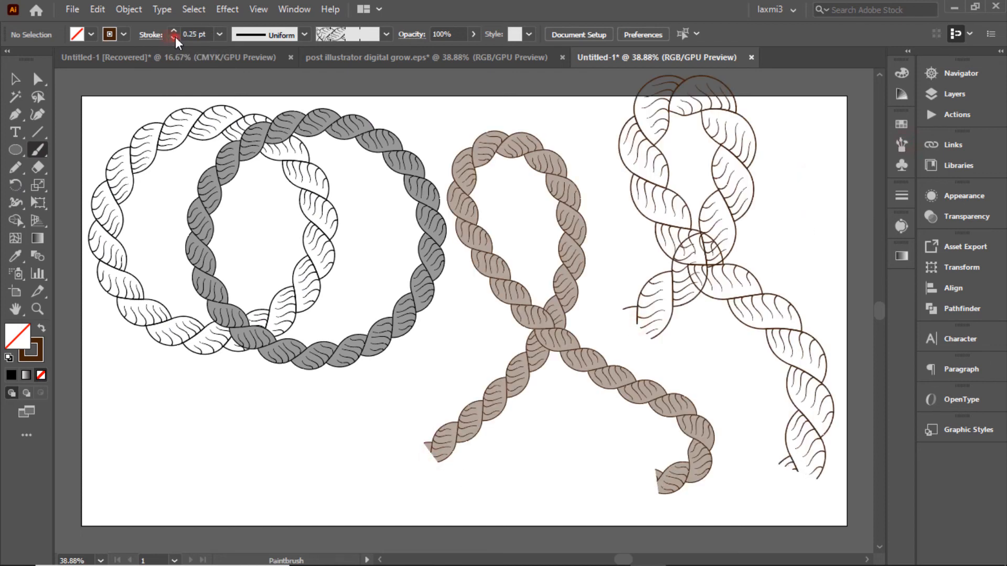
{"action": "key", "text": "v"}
{"action": "left_click", "coordinate": [719, 266]}
{"action": "key", "text": "Delete"}
Set the unfilled rope brush's scale to 15% without applying the change to existing strokes.
{"action": "left_click", "coordinate": [901, 144]}
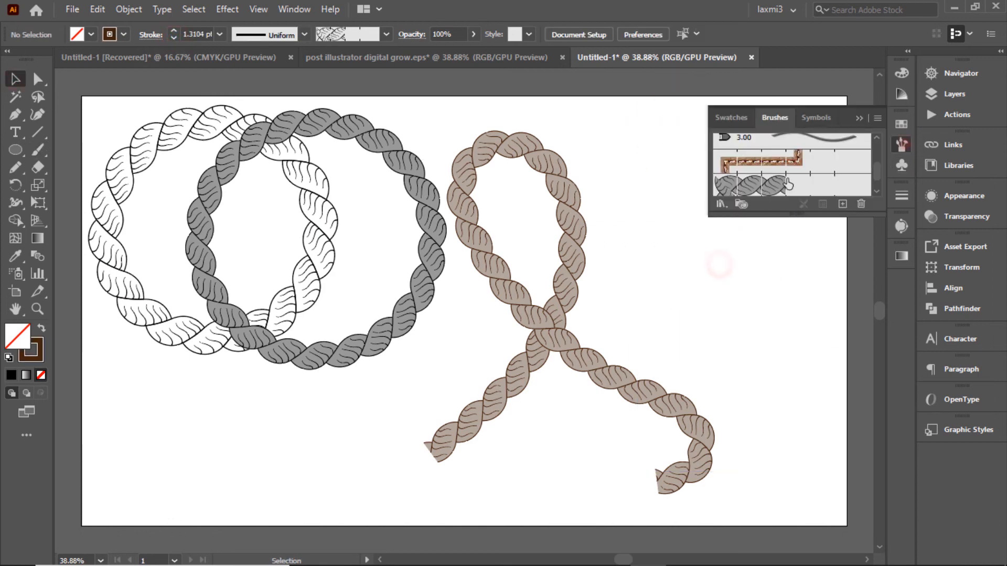
{"action": "double_click", "coordinate": [781, 181]}
{"action": "double_click", "coordinate": [555, 119]}
{"action": "type", "text": "14"}
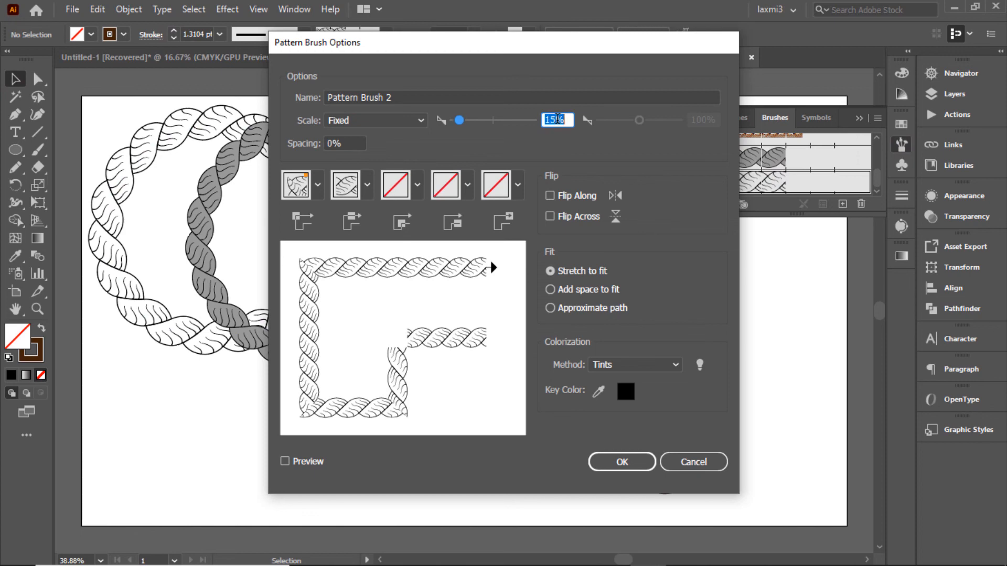
{"action": "left_click", "coordinate": [622, 462]}
{"action": "left_click", "coordinate": [583, 313]}
Paint a looped rope with the unfilled rope brush to the right of the filled brown loop.
{"action": "left_click", "coordinate": [38, 149]}
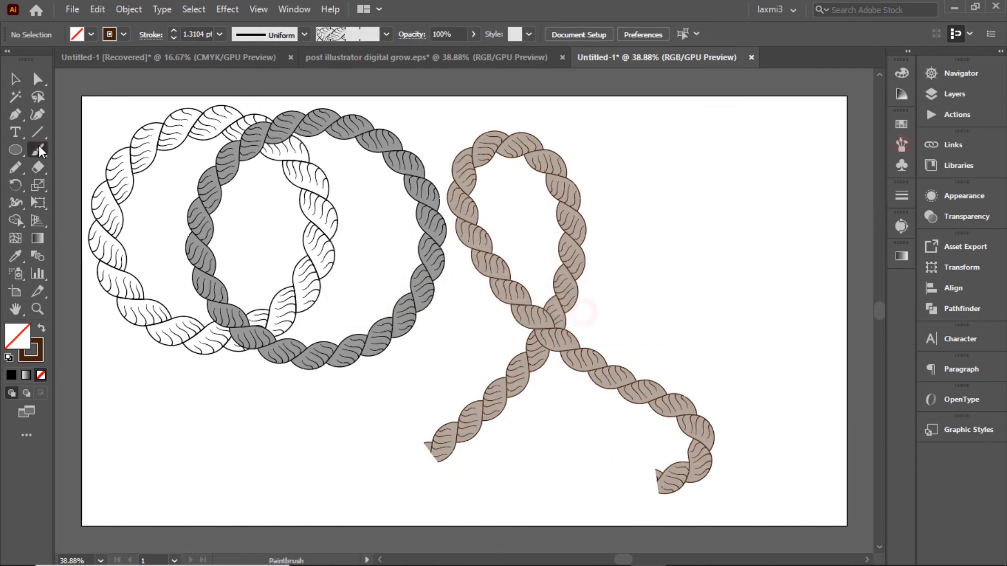
{"action": "left_click_drag", "start_coordinate": [646, 299], "coordinate": [648, 301]}
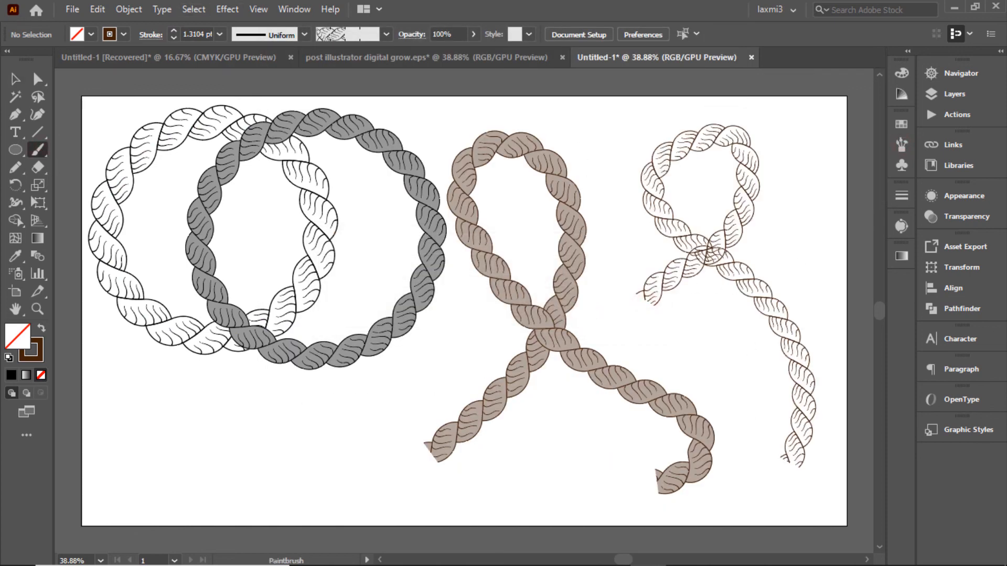